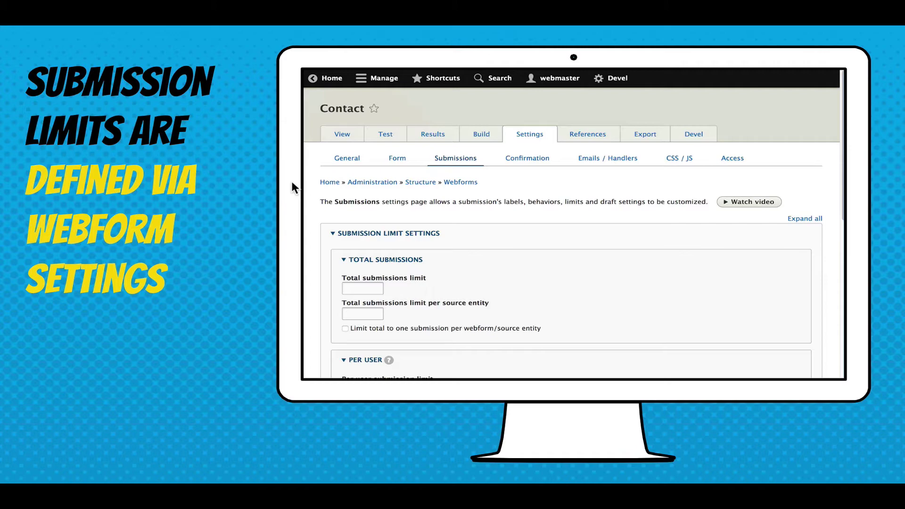
# Advance past the submission-limits slide into the live demo
pyautogui.press('Right')
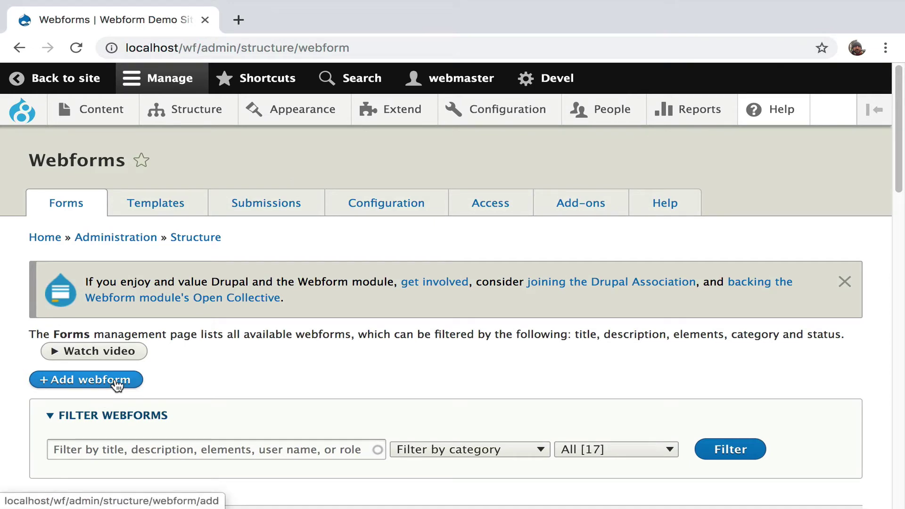
# Create a new webform titled 'Submission limit' and save it
pyautogui.click(116, 384)
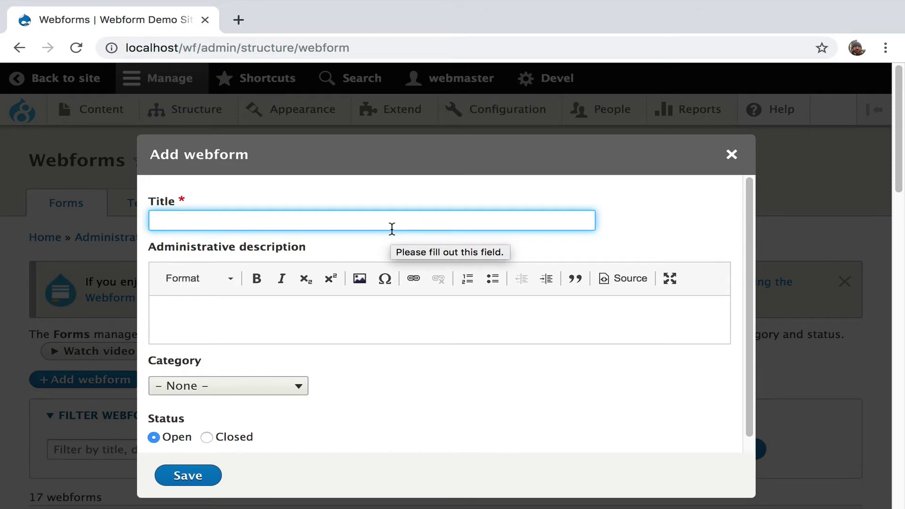
pyautogui.write('Submission I')
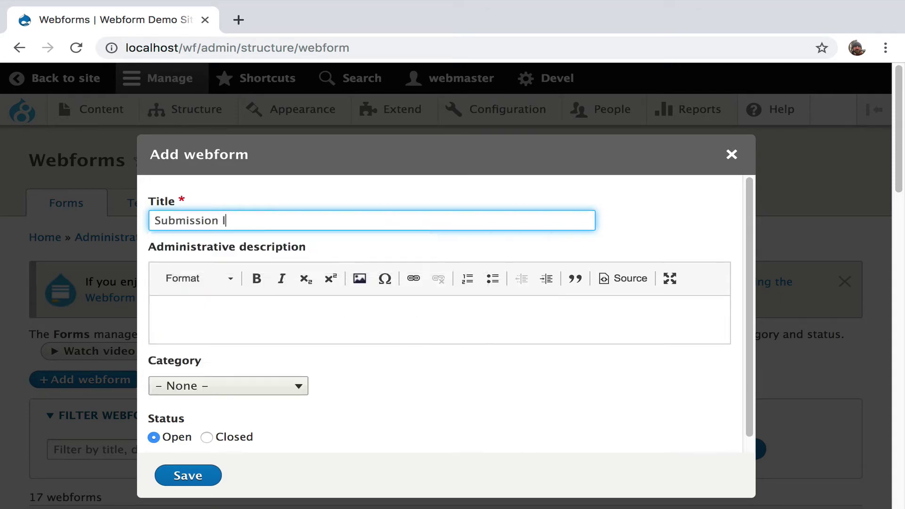
pyautogui.write('imit')
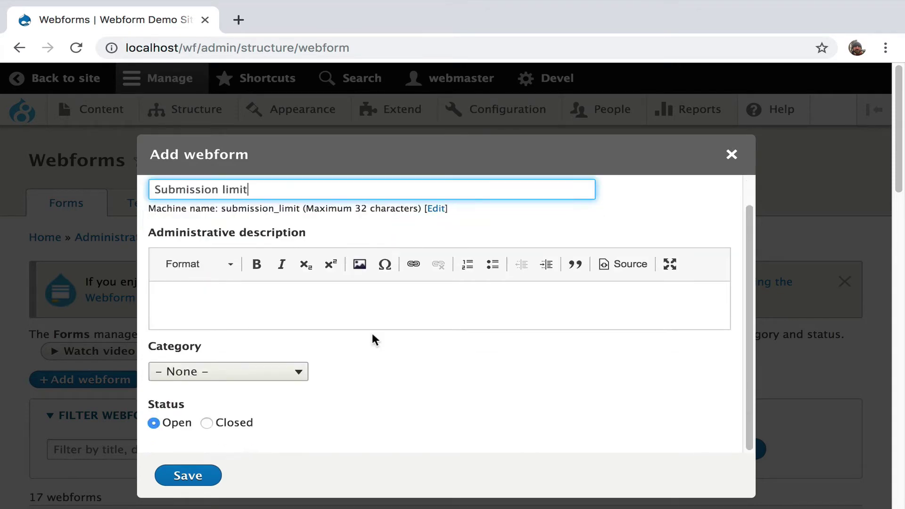
pyautogui.click(189, 476)
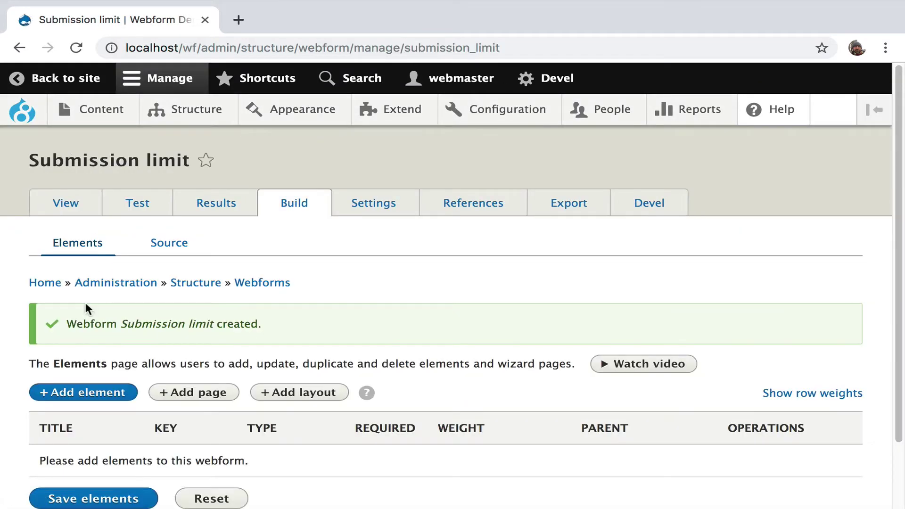
# Add a Text field element titled 'textfield' to the form and save it
pyautogui.click(82, 391)
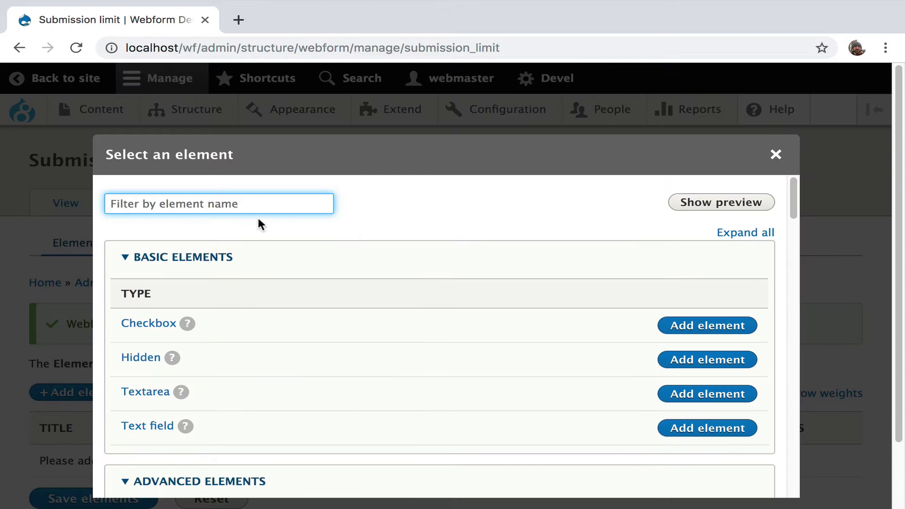
pyautogui.click(151, 426)
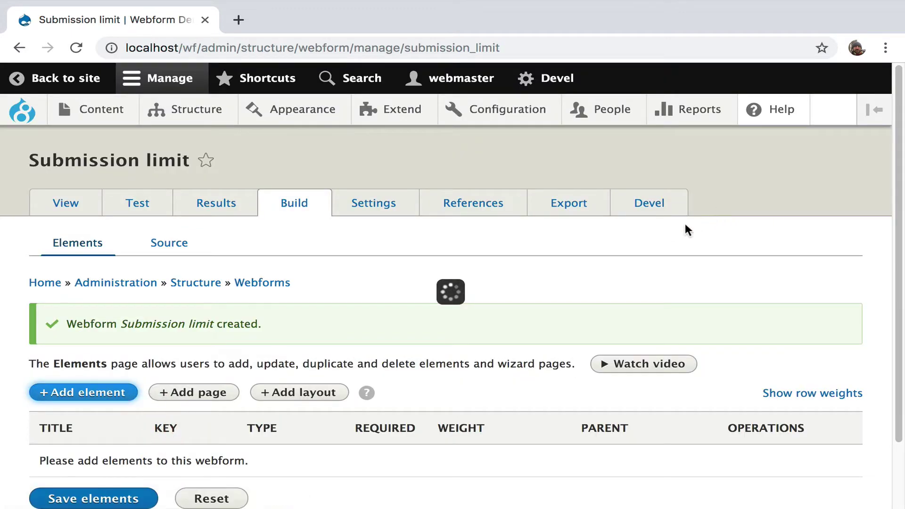
pyautogui.write('text')
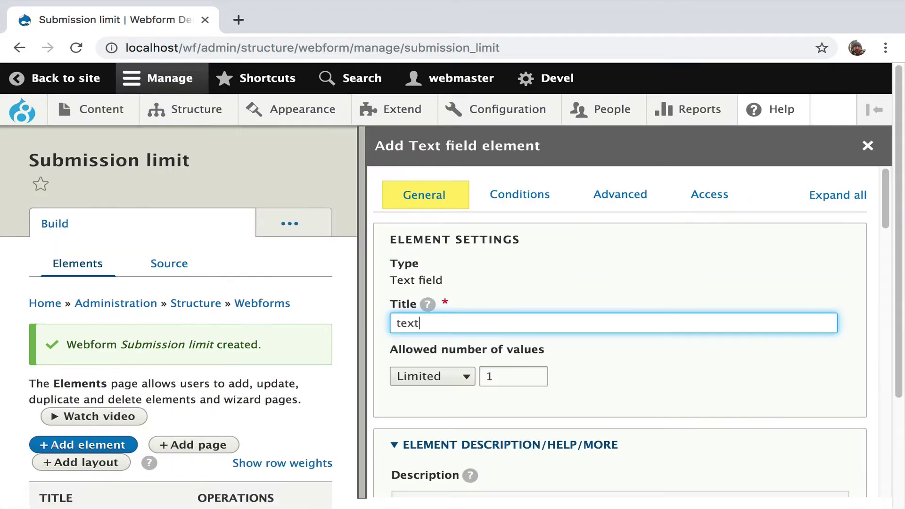
pyautogui.write('filed')
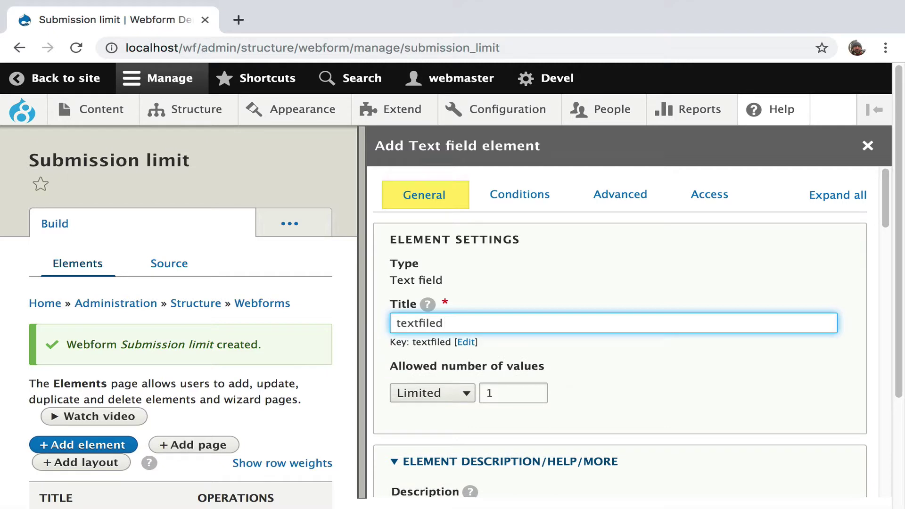
pyautogui.press('BackSpace')
pyautogui.press('BackSpace')
pyautogui.press('BackSpace')
pyautogui.write('eld')
pyautogui.scroll(-10, 586, 295)
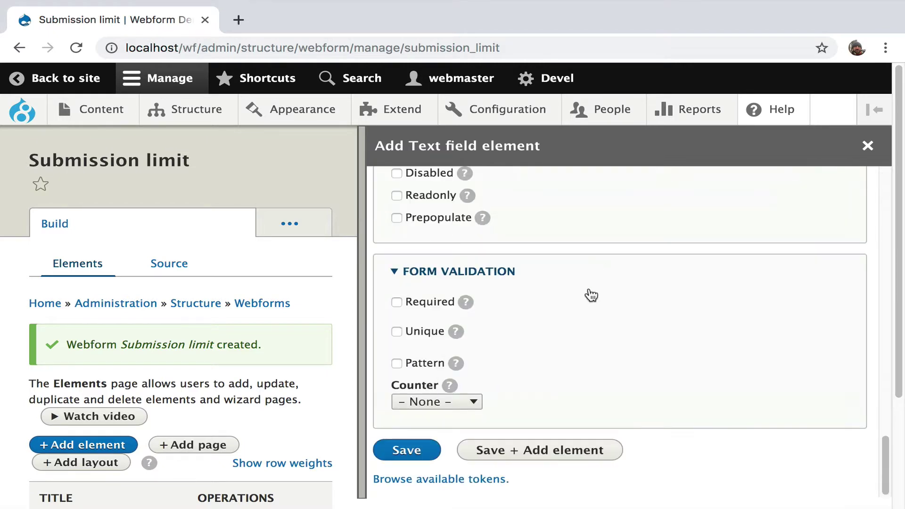
pyautogui.click(420, 451)
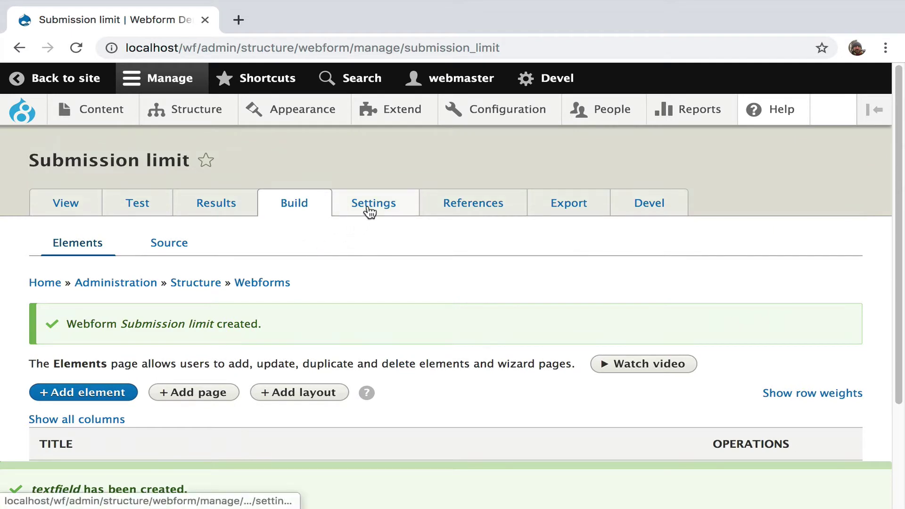
# In the Submissions settings, set Total submissions limit to 2 and save
pyautogui.click(370, 211)
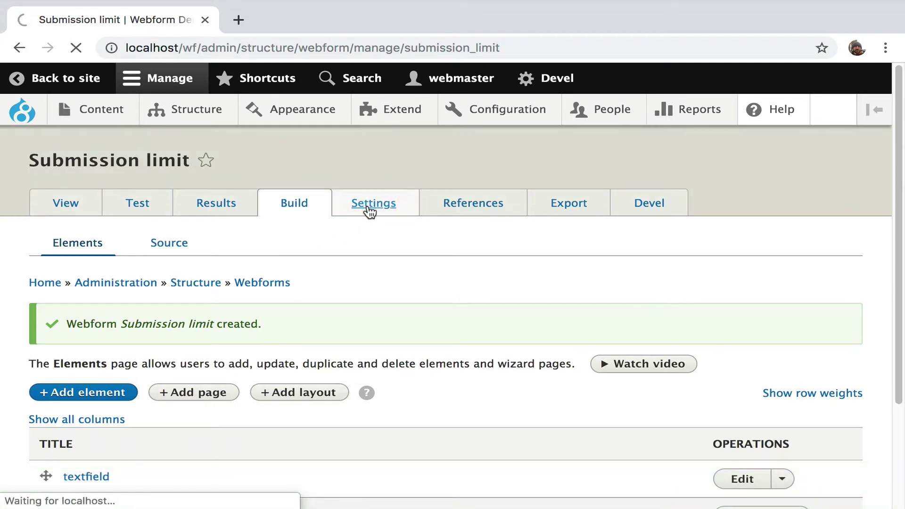
pyautogui.click(271, 245)
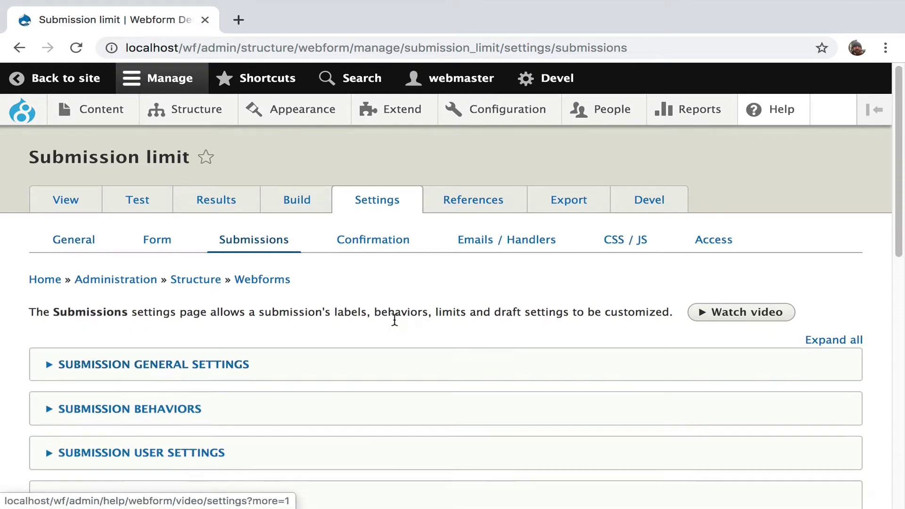
pyautogui.scroll(-5, 394, 320)
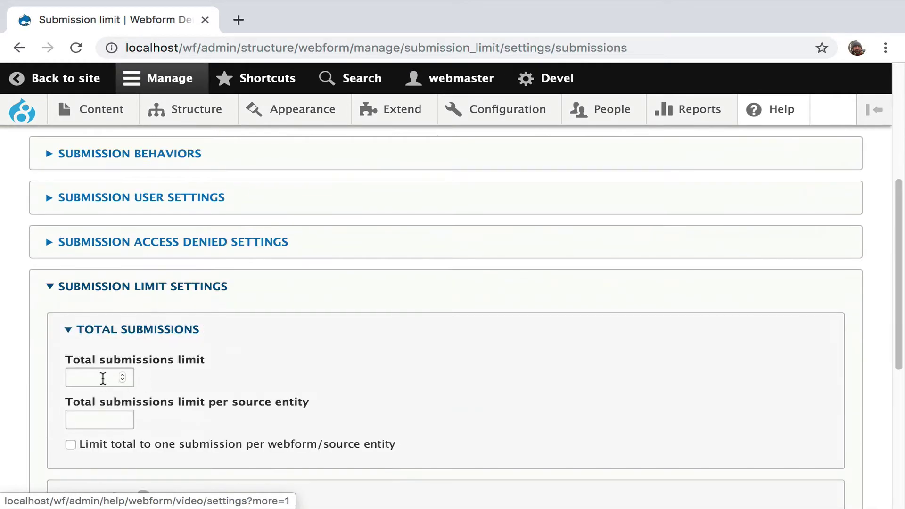
pyautogui.click(103, 378)
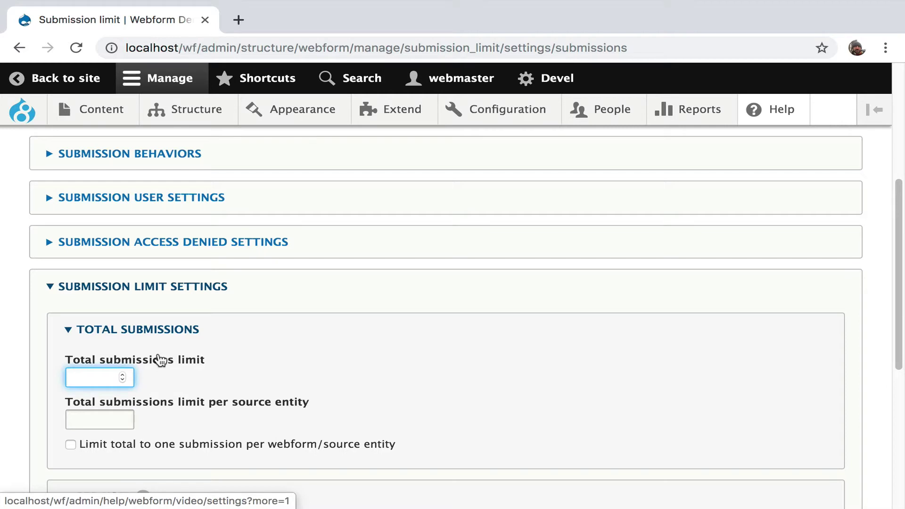
pyautogui.write('2')
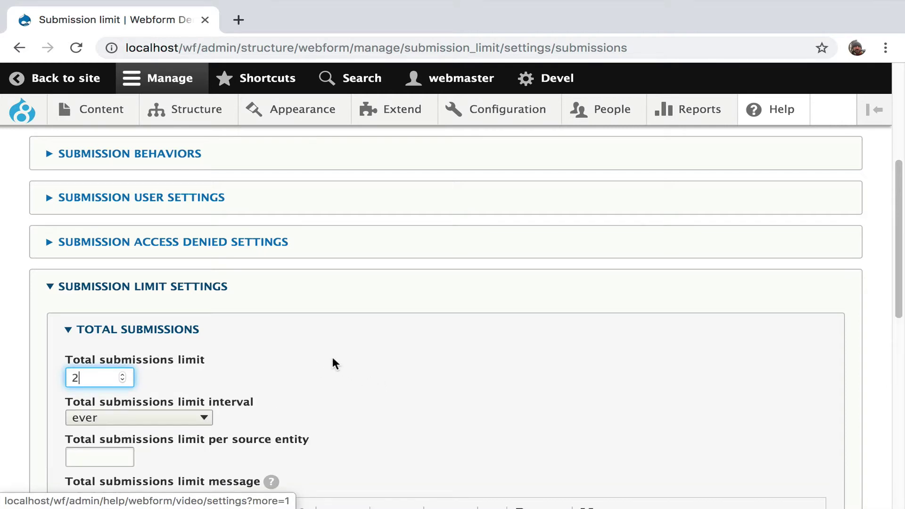
pyautogui.scroll(-3, 333, 363)
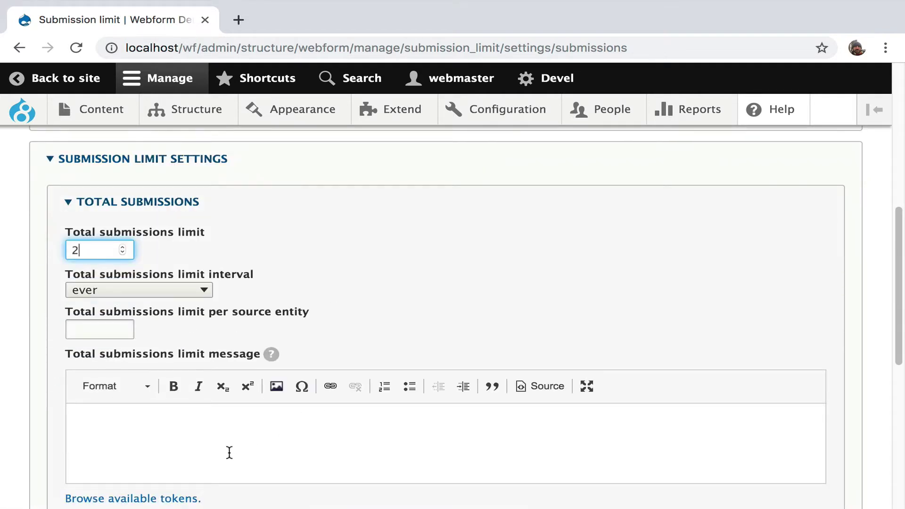
pyautogui.scroll(-1, 230, 452)
pyautogui.moveTo(272, 336)
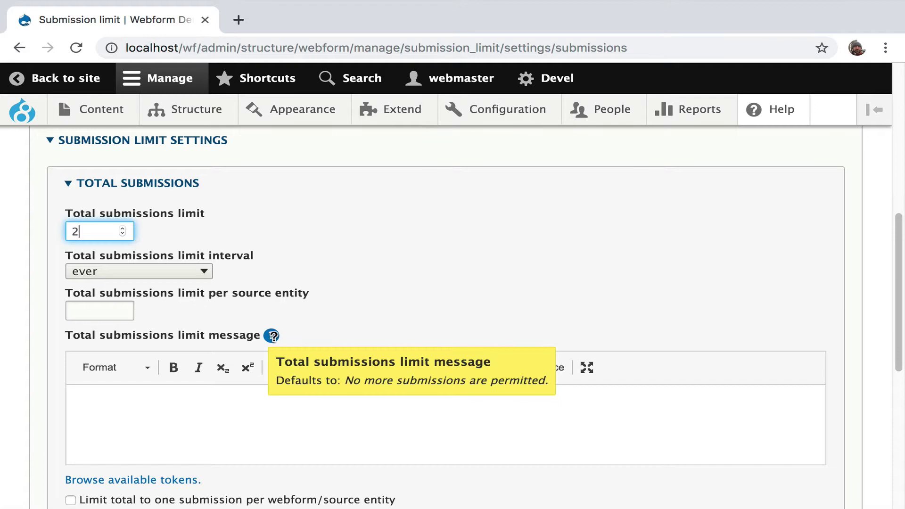
pyautogui.scroll(-8, 272, 335)
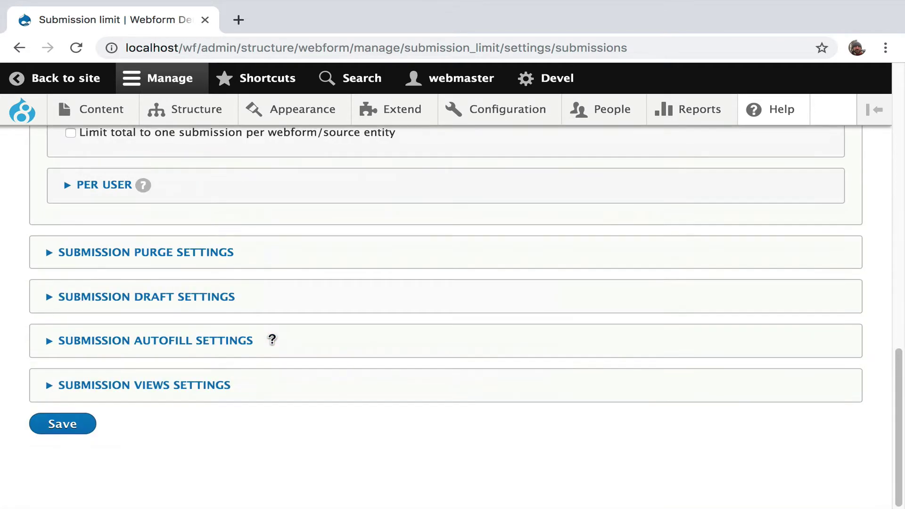
pyautogui.click(65, 432)
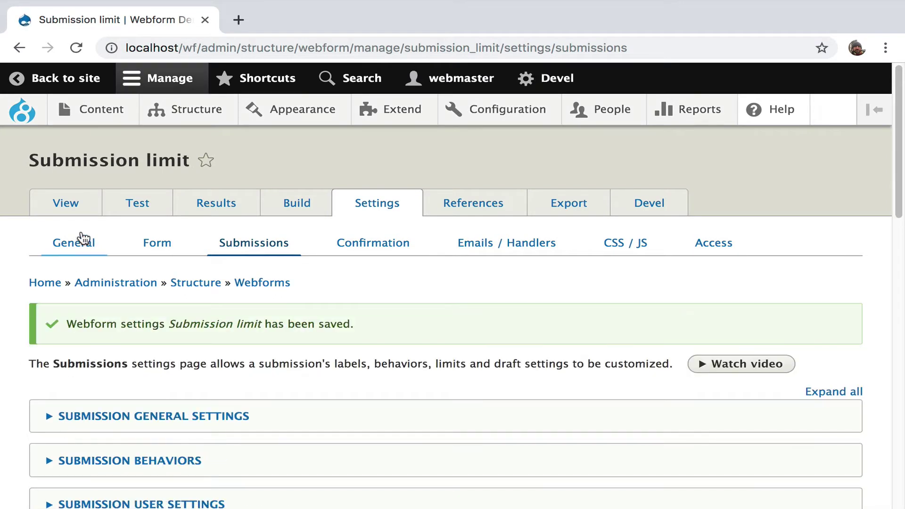
# Log out and reload the published Submission limit form as an anonymous visitor
pyautogui.click(85, 208)
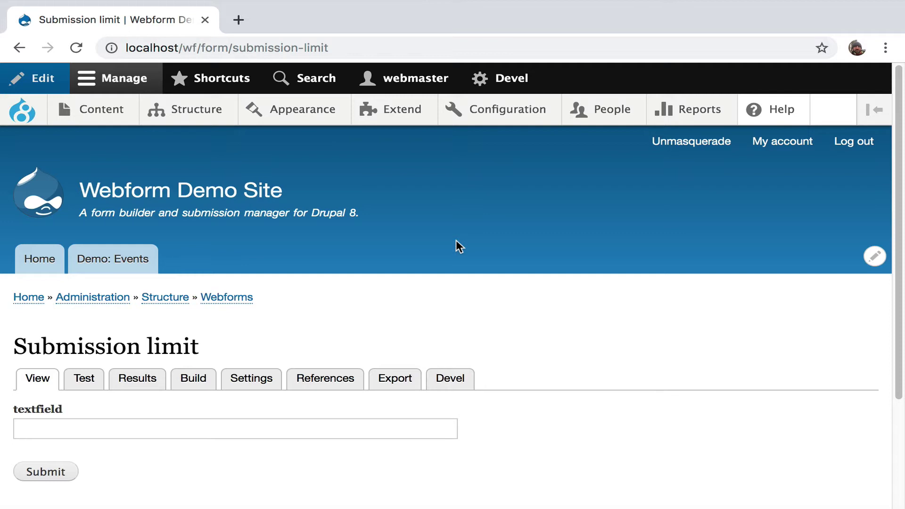
pyautogui.click(846, 142)
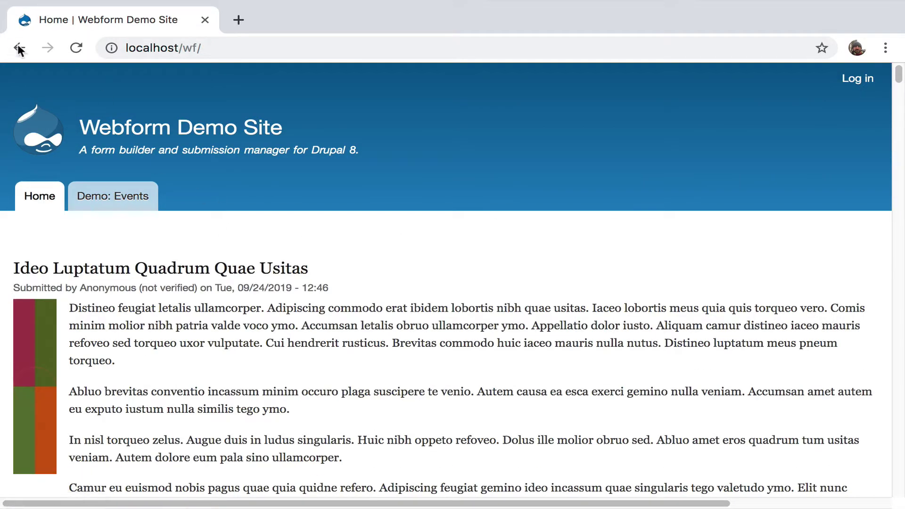
pyautogui.click(18, 47)
pyautogui.click(75, 47)
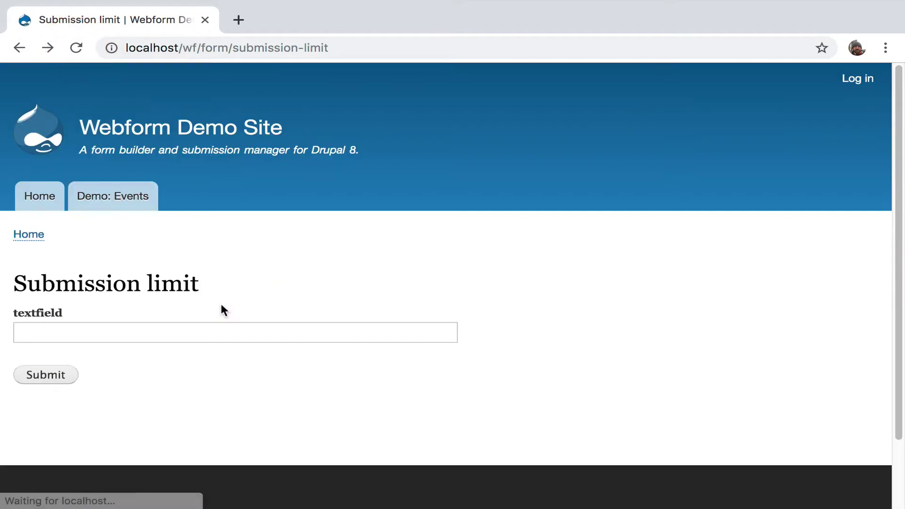
# Submit two test entries, 'test1' and 'test2', to test the limit of 2
pyautogui.click(206, 330)
pyautogui.write('test1')
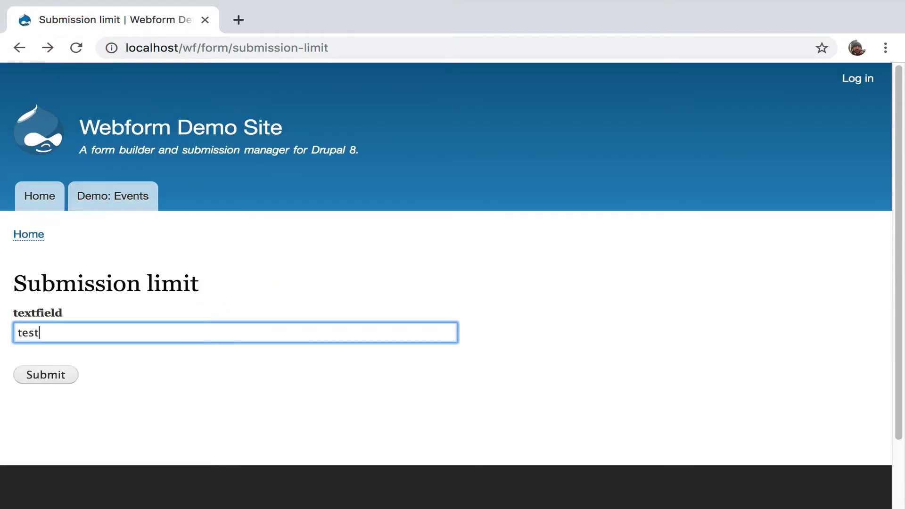
pyautogui.click(44, 377)
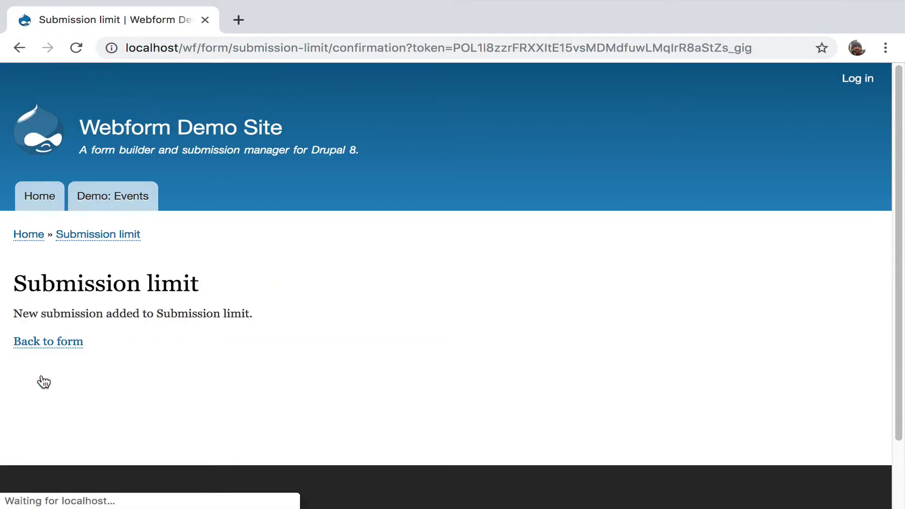
pyautogui.click(67, 343)
pyautogui.click(73, 333)
pyautogui.write('test2')
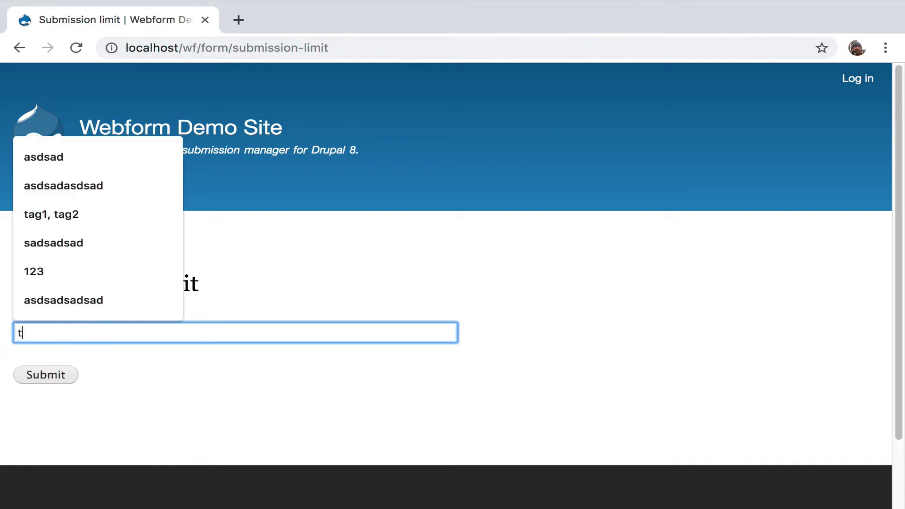
pyautogui.click(56, 382)
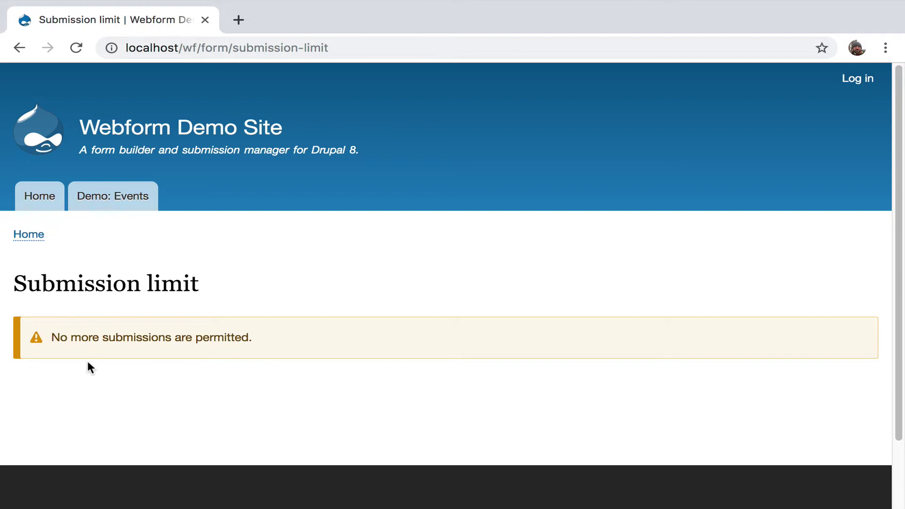
# Log back in as the site administrator and return to the Webforms list
pyautogui.click(855, 79)
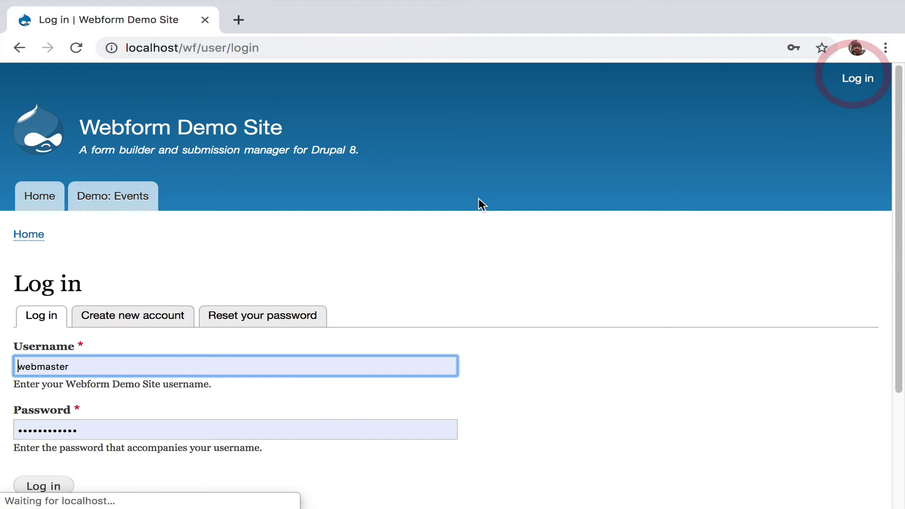
pyautogui.click(18, 493)
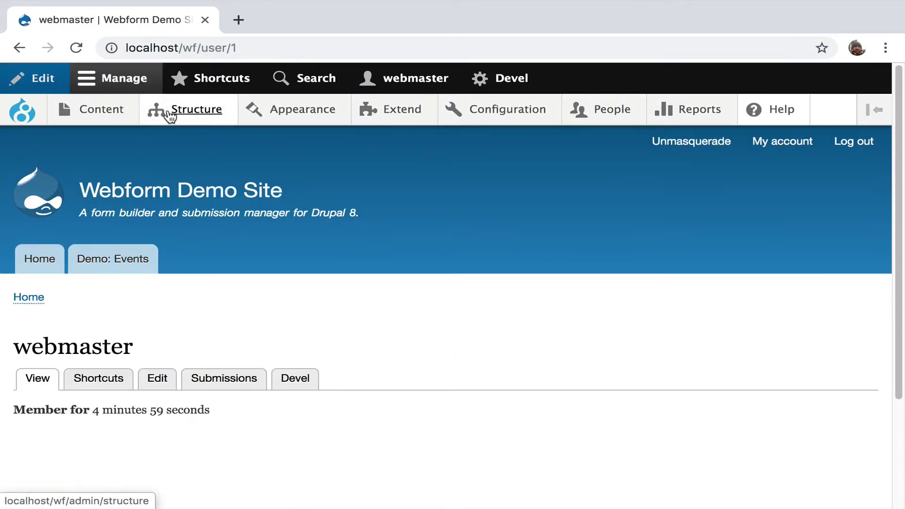
pyautogui.moveTo(165, 113)
pyautogui.click(176, 396)
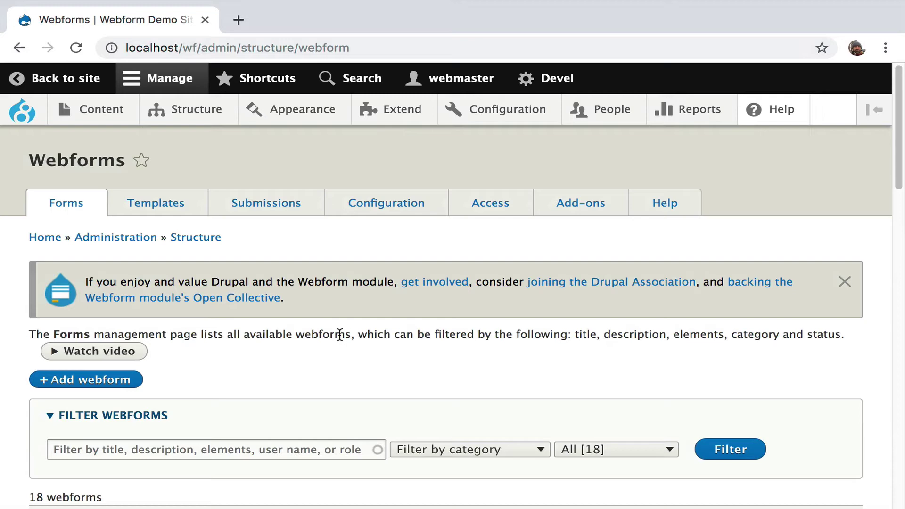
# Create a new webform titled 'Submission limit unique' and save it
pyautogui.click(132, 380)
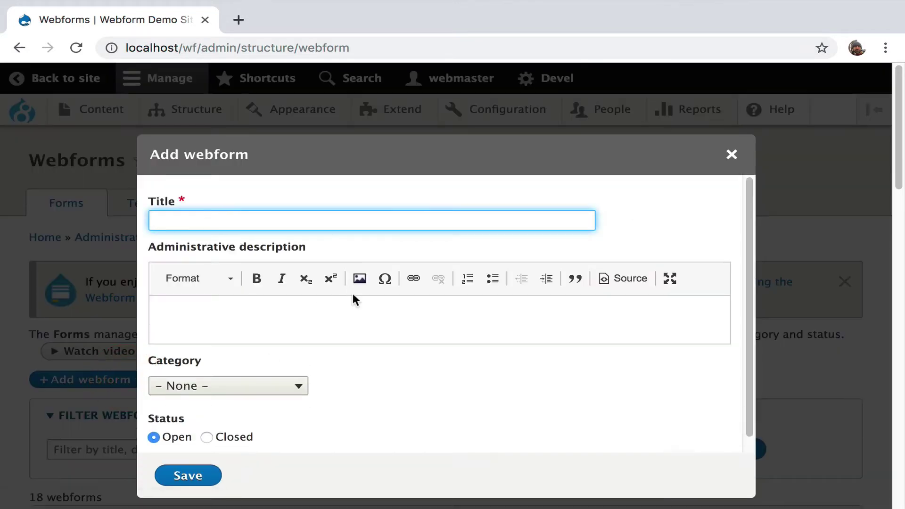
pyautogui.write('Subm')
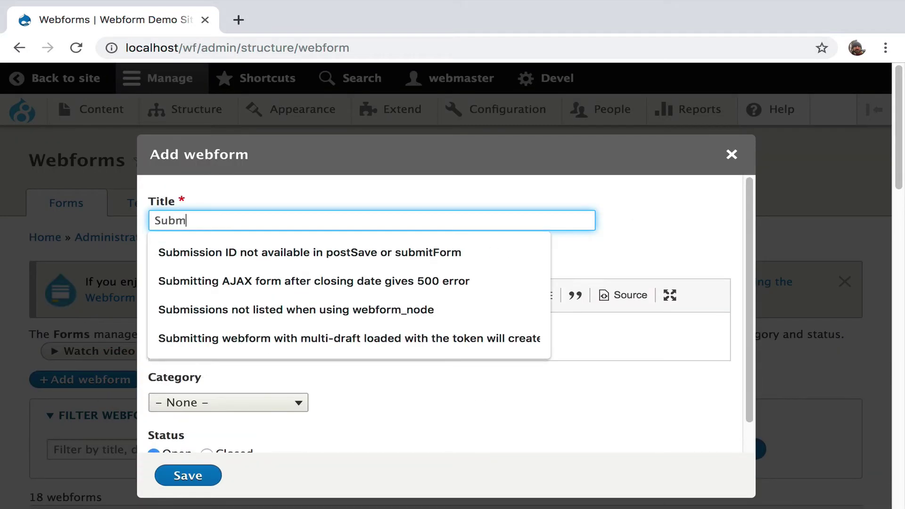
pyautogui.write('ission limi')
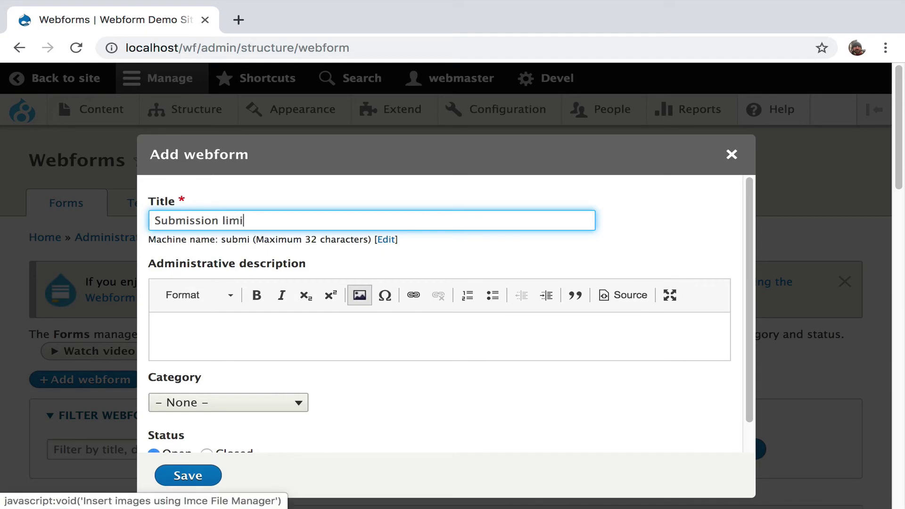
pyautogui.write('t unique')
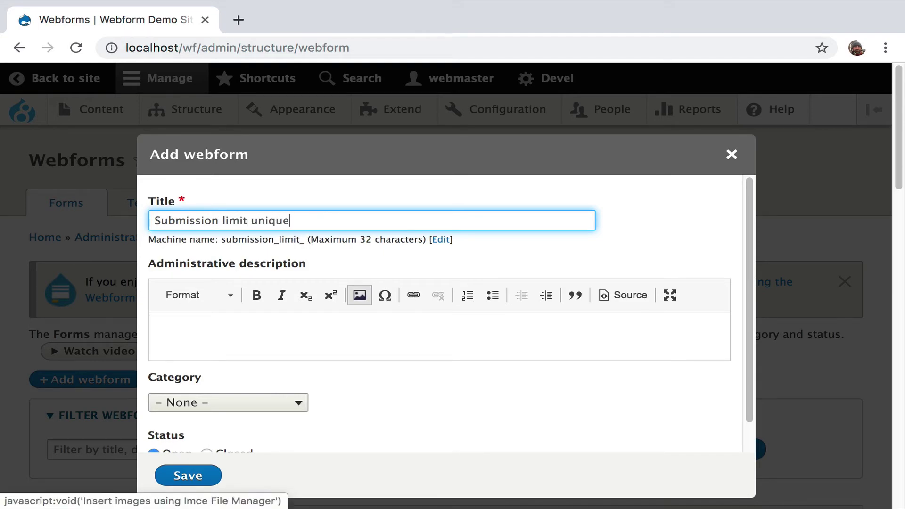
pyautogui.click(202, 475)
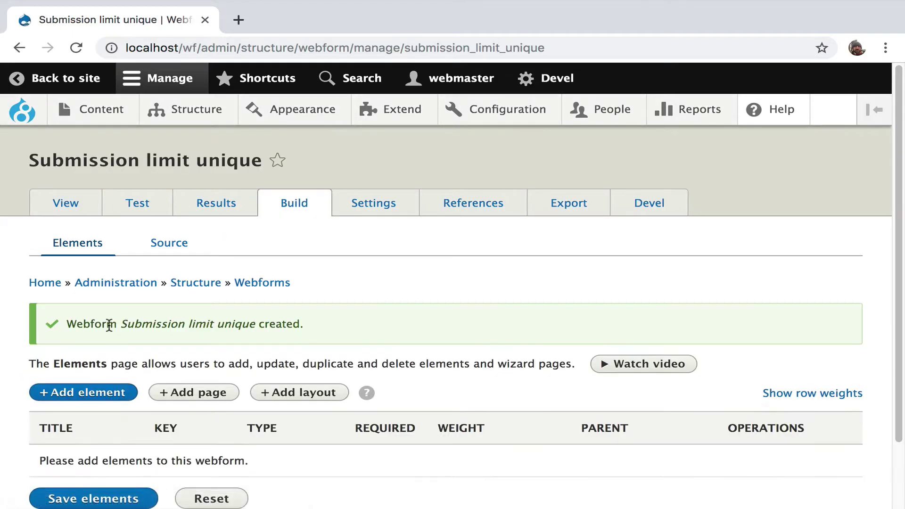
# Add a Text field element titled 'textfield' to the Submission limit unique form
pyautogui.click(91, 392)
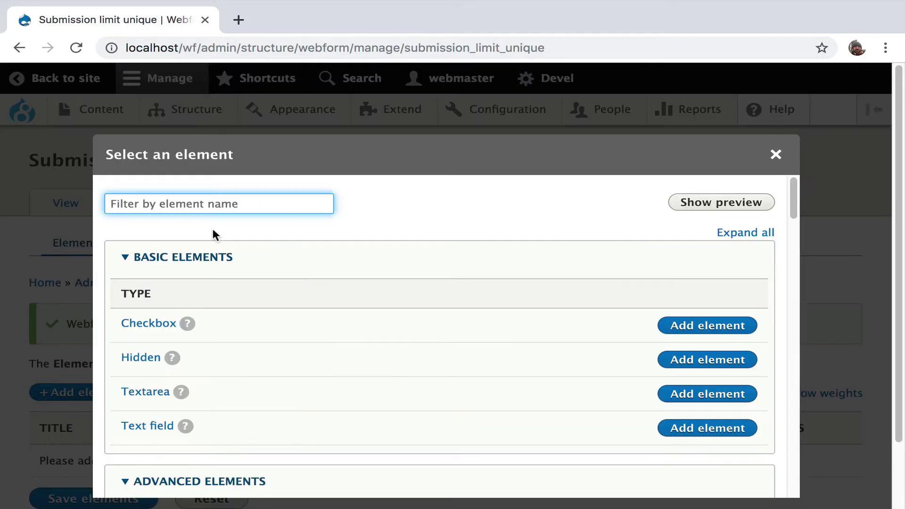
pyautogui.write('text')
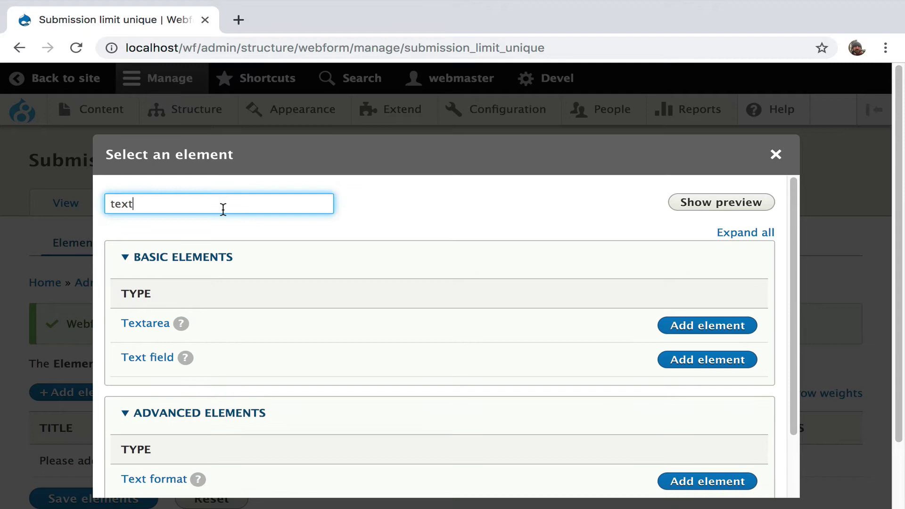
pyautogui.click(160, 356)
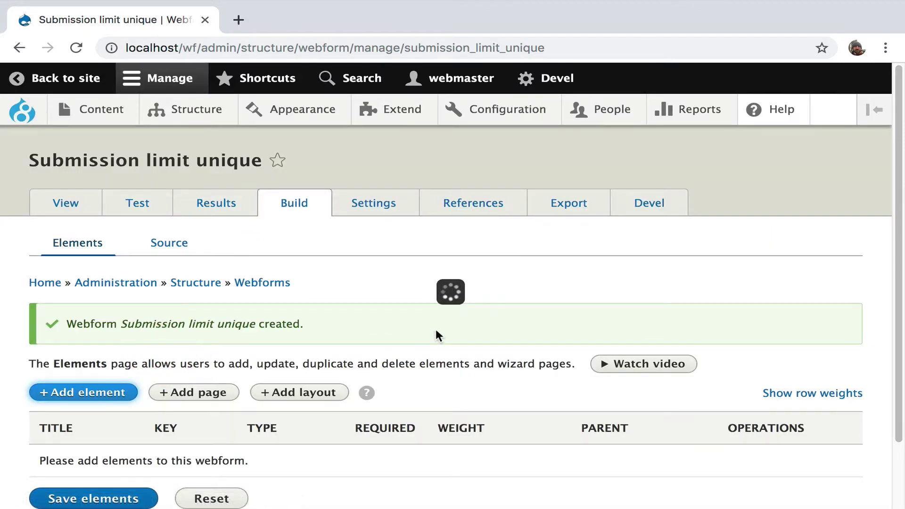
pyautogui.write('textfield')
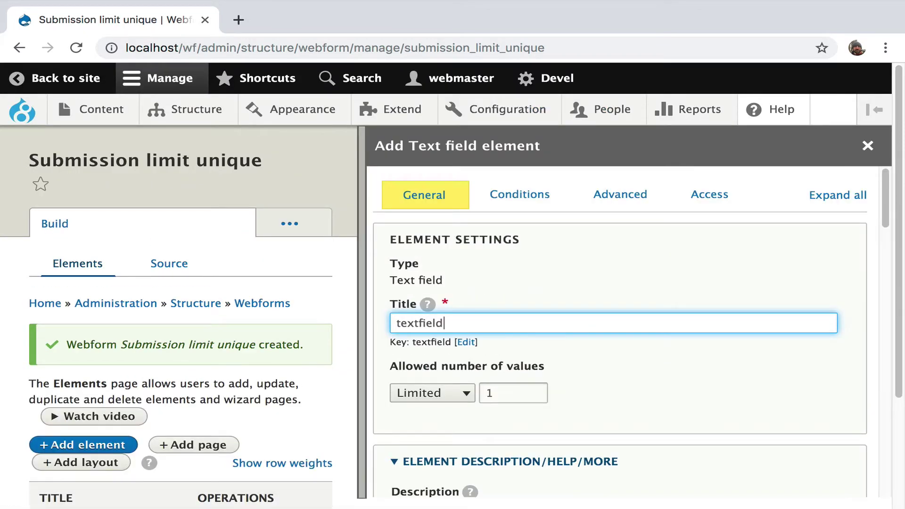
pyautogui.scroll(-15, 428, 418)
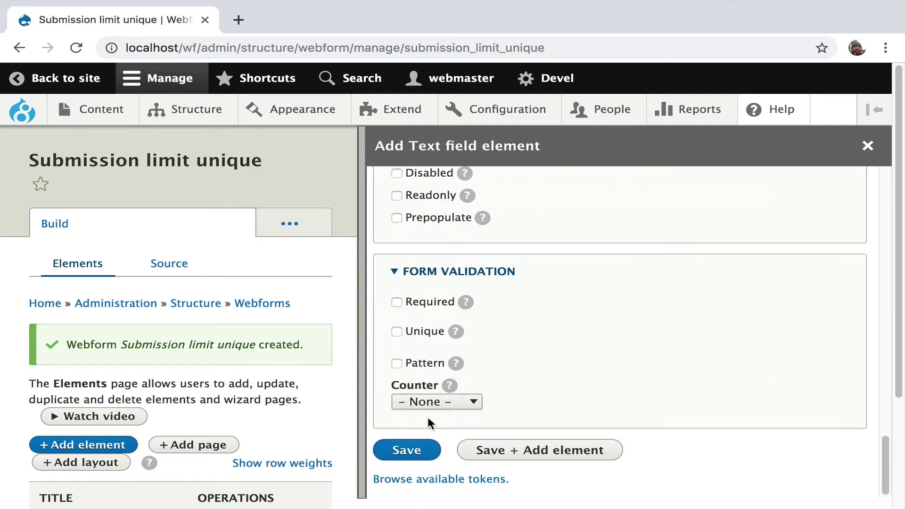
pyautogui.click(407, 448)
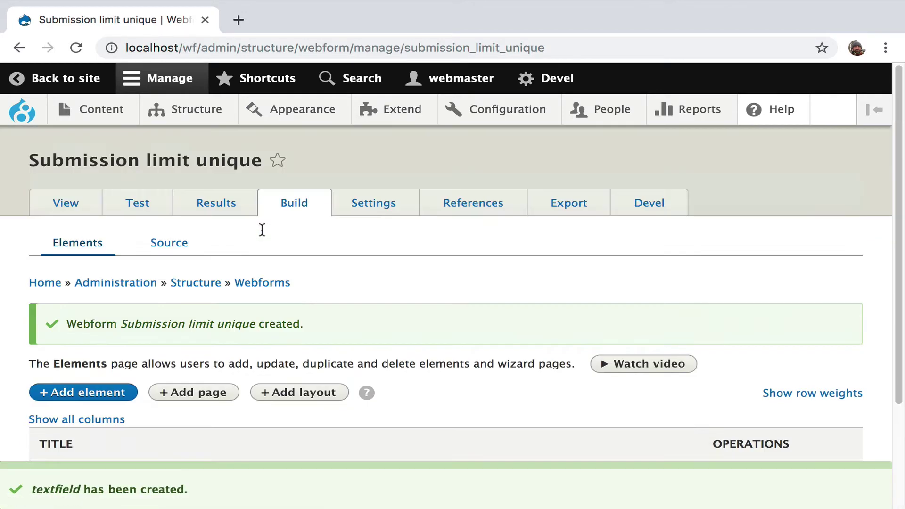
pyautogui.click(376, 205)
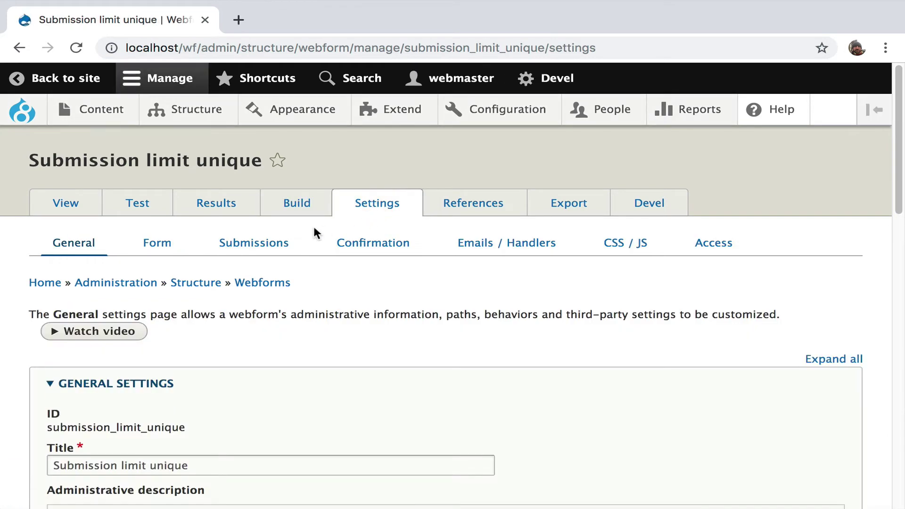
# Enable 'Limit total to one submission per webform/source entity' and save the settings
pyautogui.click(282, 245)
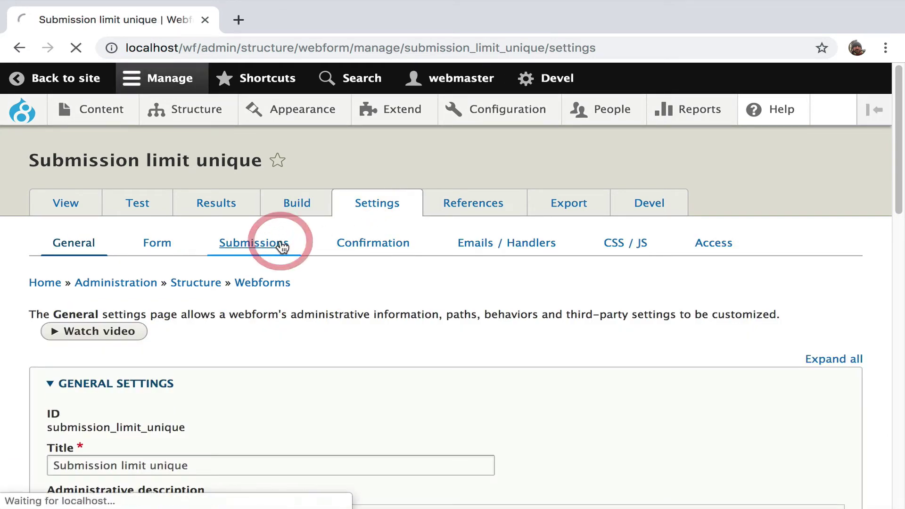
pyautogui.scroll(-4, 282, 246)
pyautogui.scroll(-2, 282, 247)
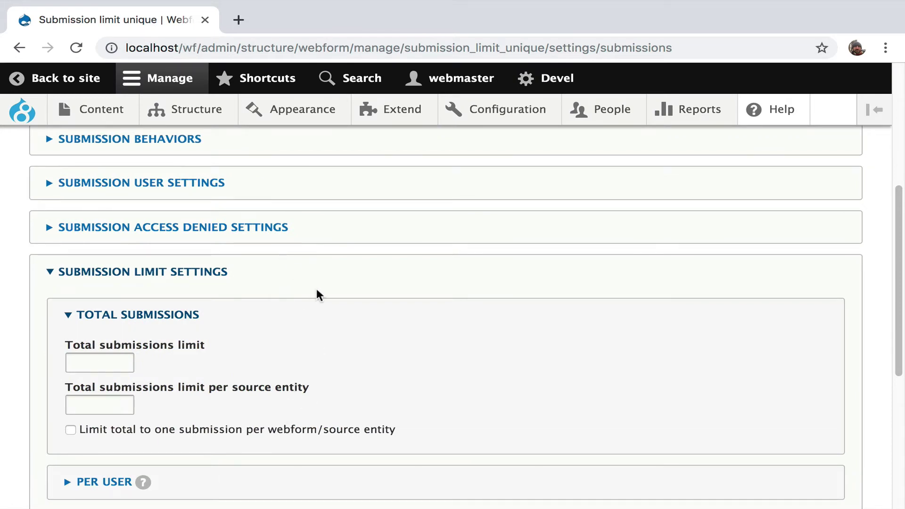
pyautogui.click(244, 430)
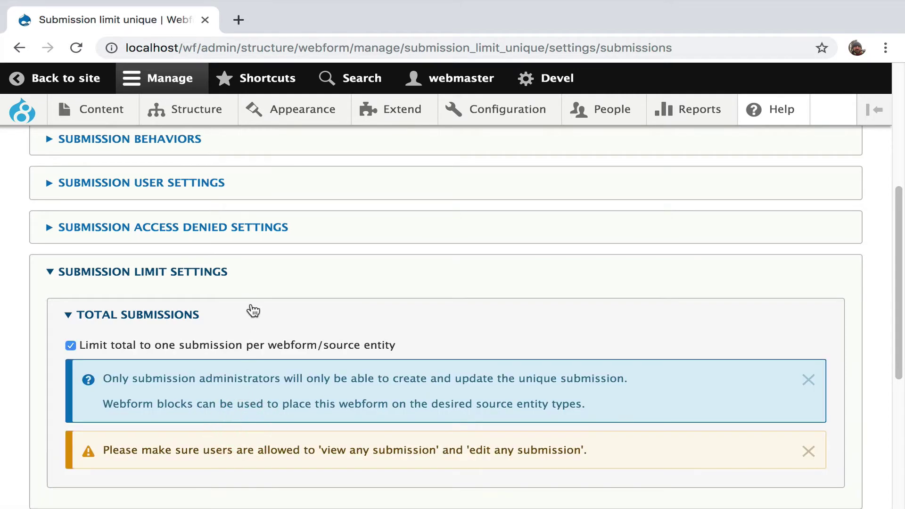
pyautogui.scroll(-4, 250, 306)
pyautogui.scroll(1, 250, 302)
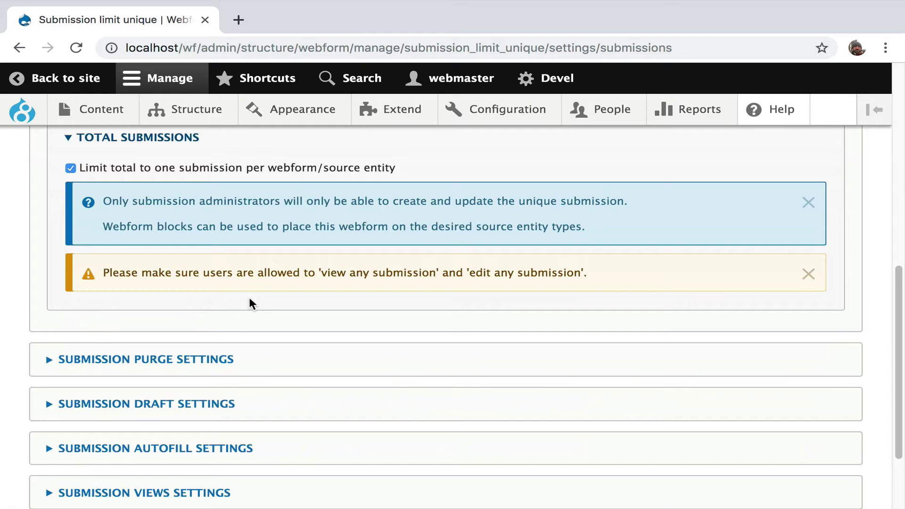
pyautogui.scroll(-1, 250, 301)
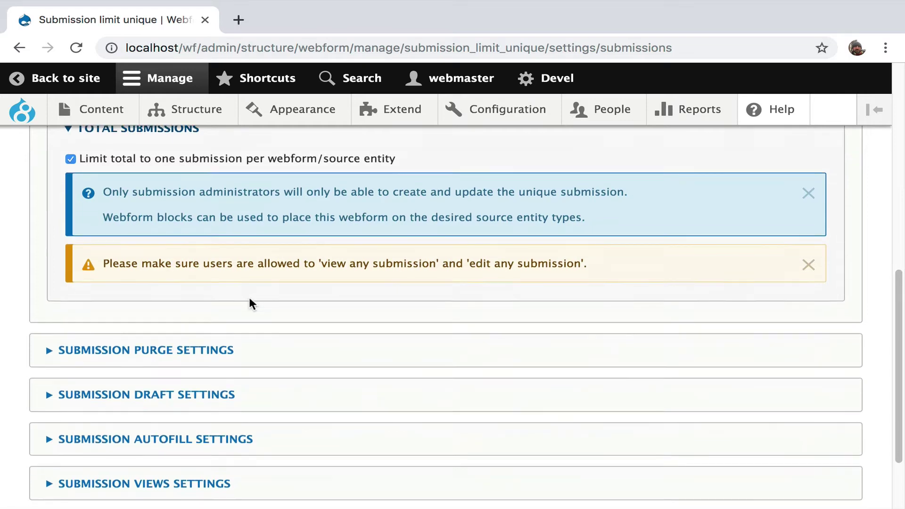
pyautogui.scroll(8, 249, 302)
pyautogui.scroll(-10, 249, 302)
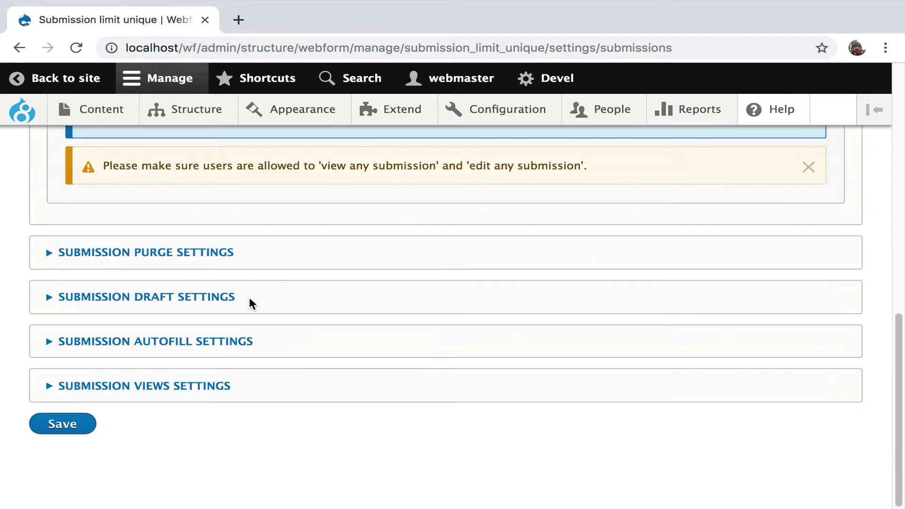
pyautogui.click(67, 425)
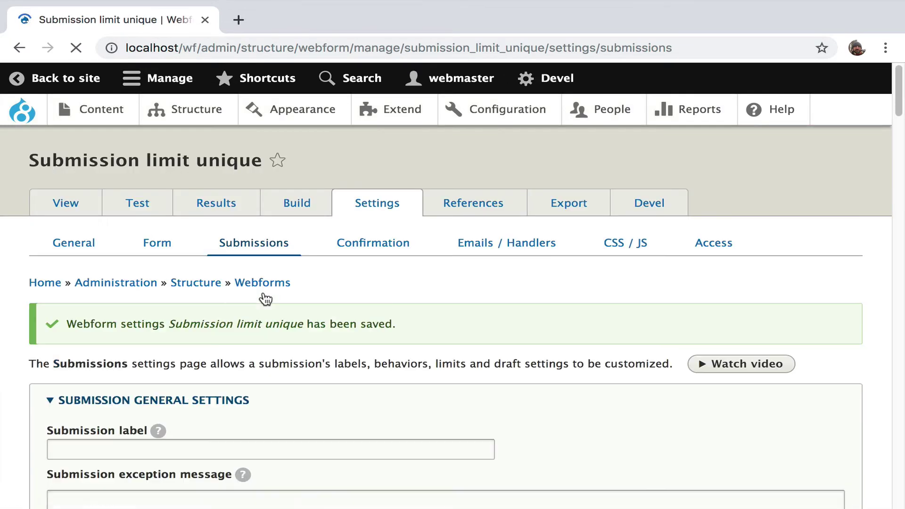
pyautogui.click(81, 212)
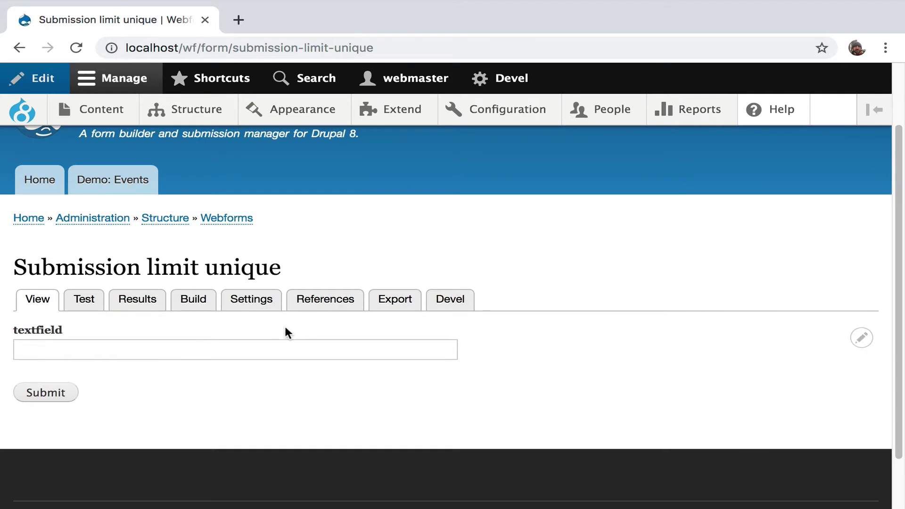
# Submit a first entry with 'test' in the textfield
pyautogui.click(275, 347)
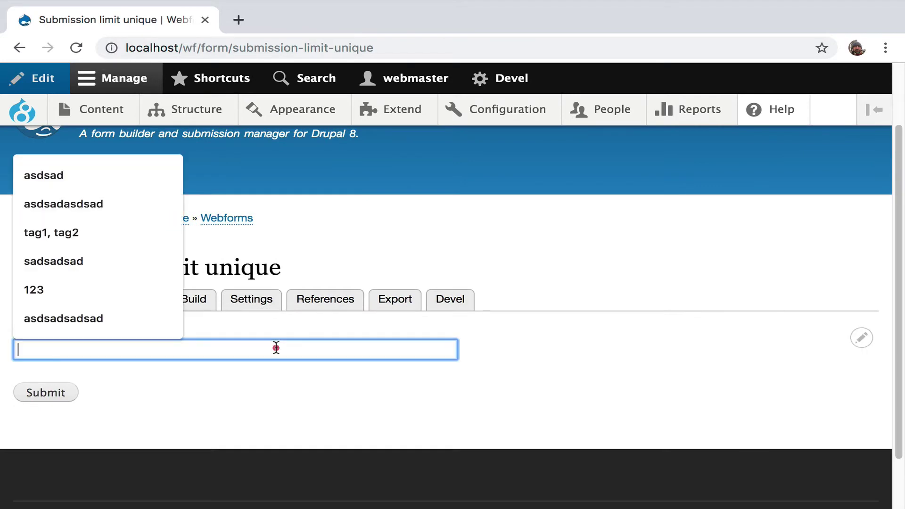
pyautogui.write('test')
pyautogui.click(253, 377)
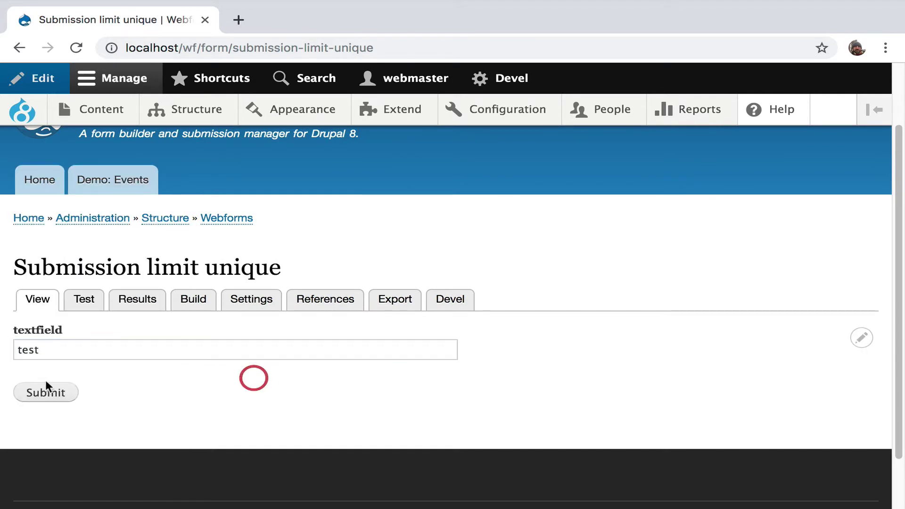
pyautogui.click(44, 390)
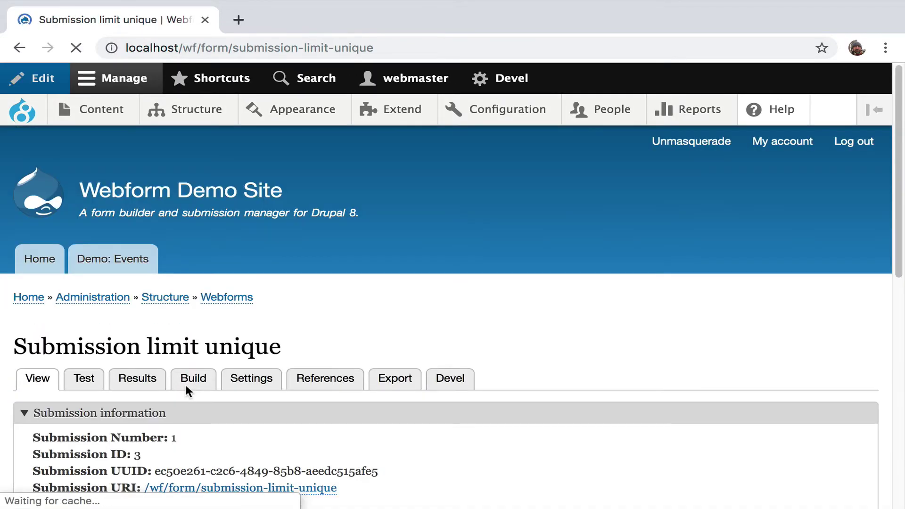
# Save the reopened submission Number 1 again instead of creating a new one
pyautogui.scroll(-1, 185, 383)
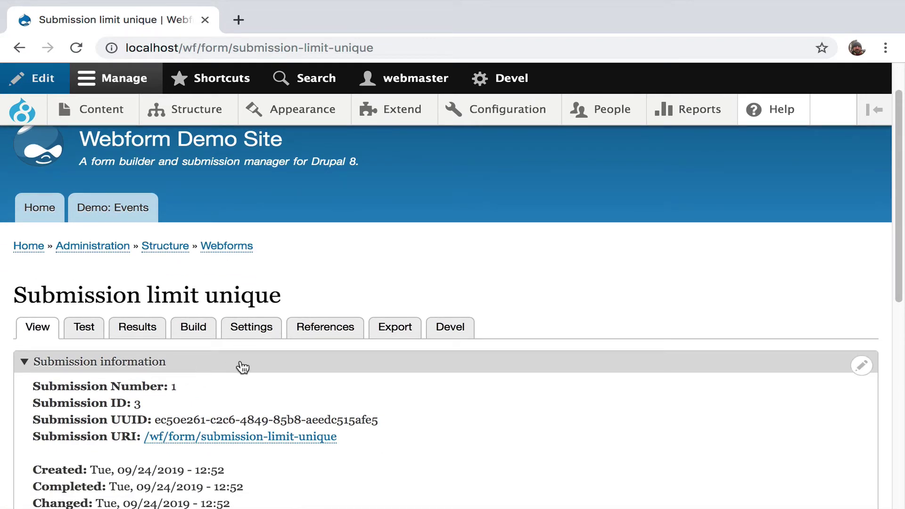
pyautogui.scroll(-5, 242, 367)
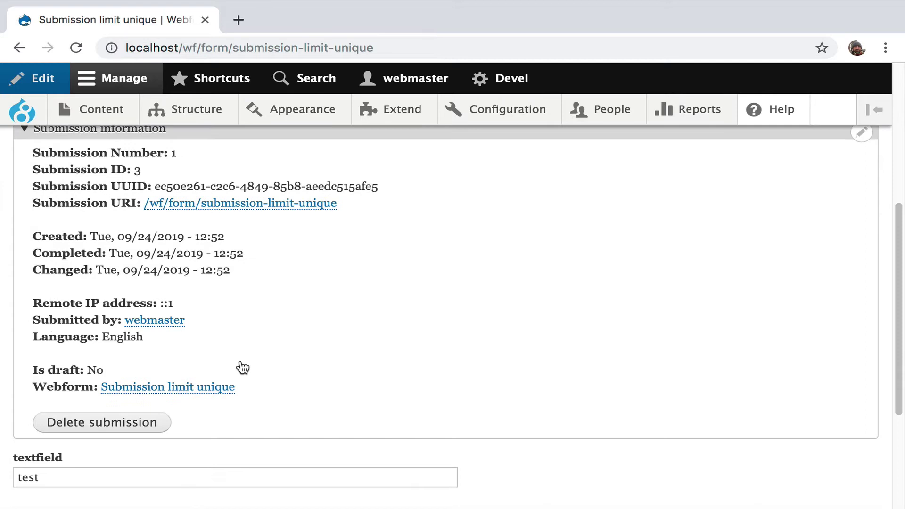
pyautogui.click(103, 473)
pyautogui.scroll(-3, 102, 472)
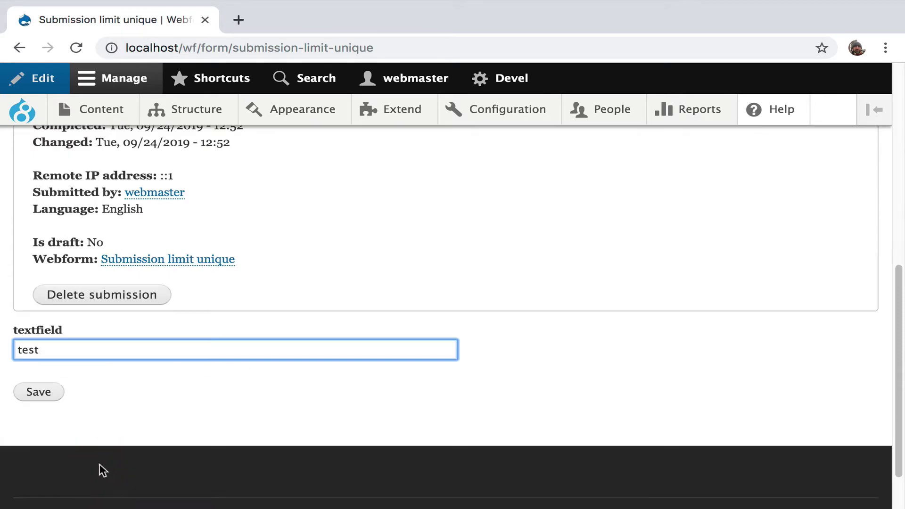
pyautogui.click(54, 398)
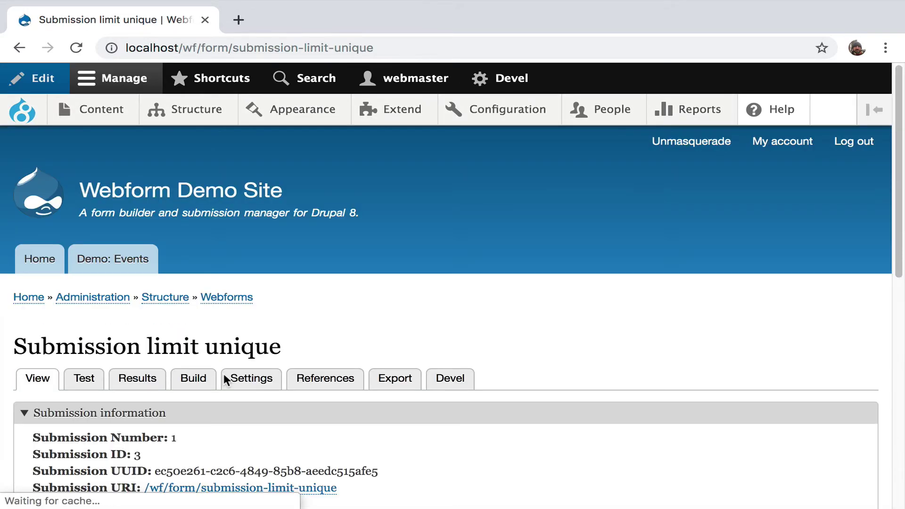
pyautogui.click(83, 380)
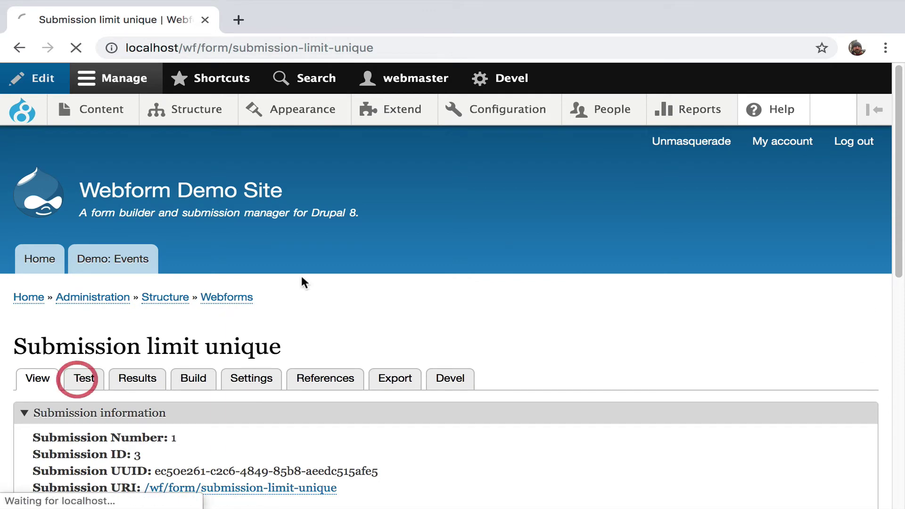
# Leave the test form and return to the Webforms overview listing 19 webforms
pyautogui.scroll(-5, 311, 281)
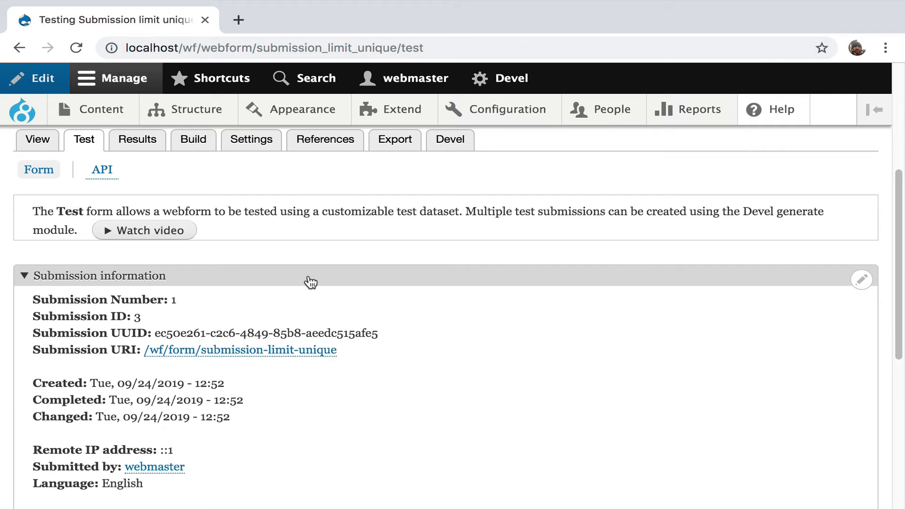
pyautogui.scroll(5, 311, 280)
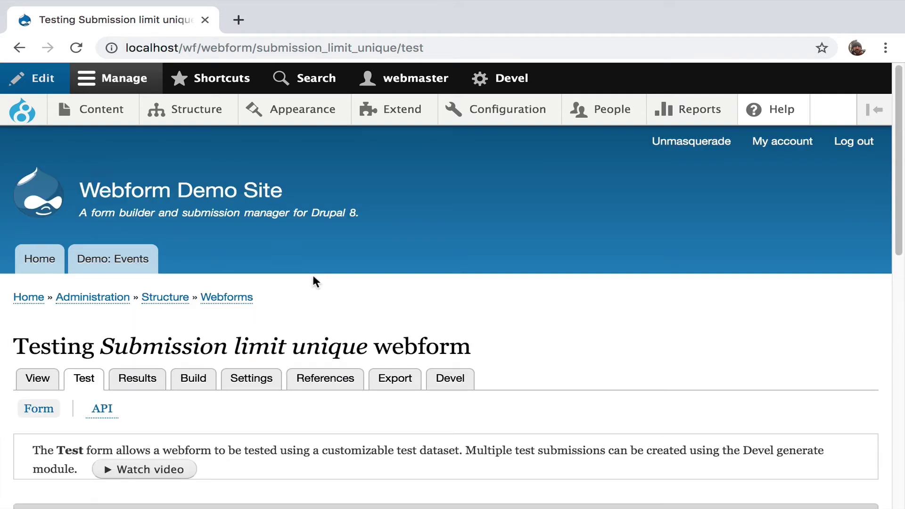
pyautogui.click(220, 297)
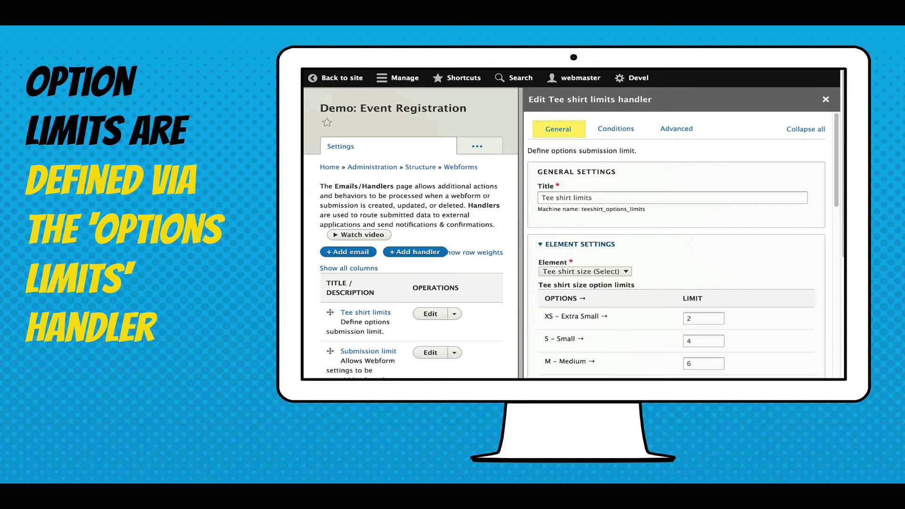
pyautogui.moveTo(544, 341)
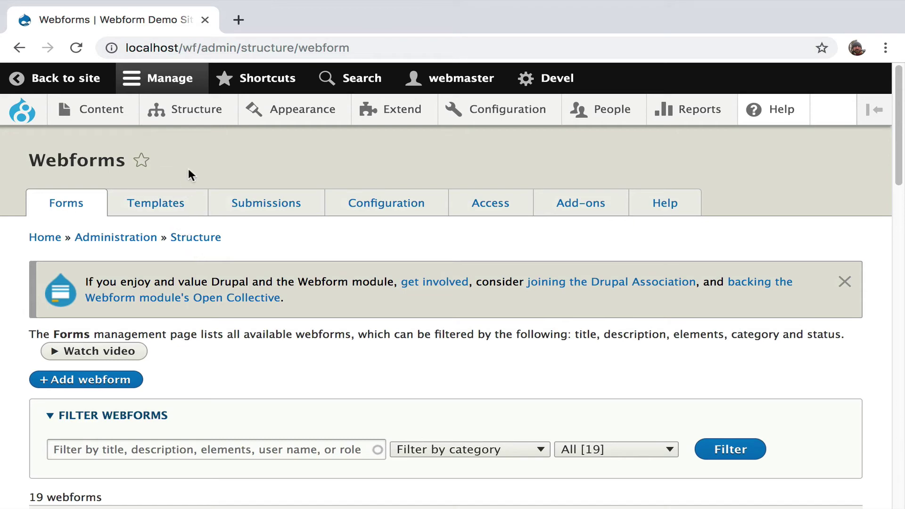
# Go from the admin area to Demo: Events and open Demo: Event 1's registration form
pyautogui.click(67, 78)
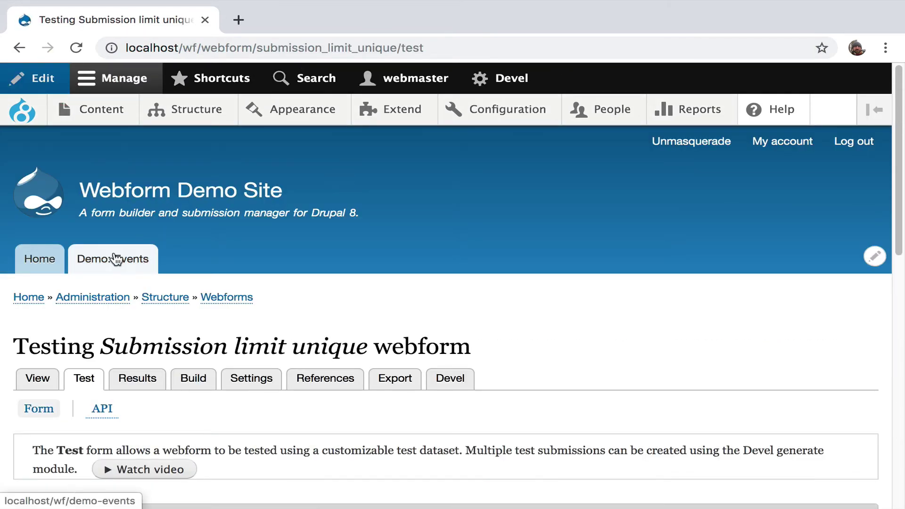
pyautogui.click(115, 259)
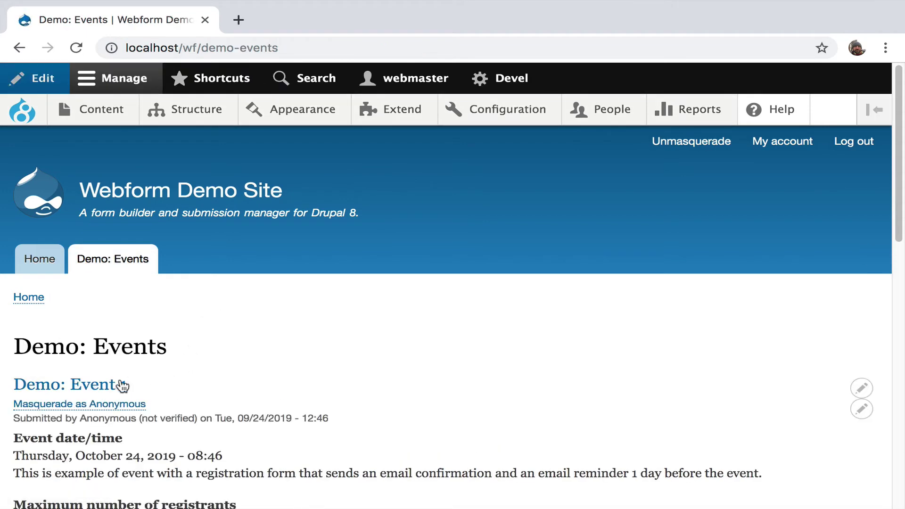
pyautogui.click(113, 384)
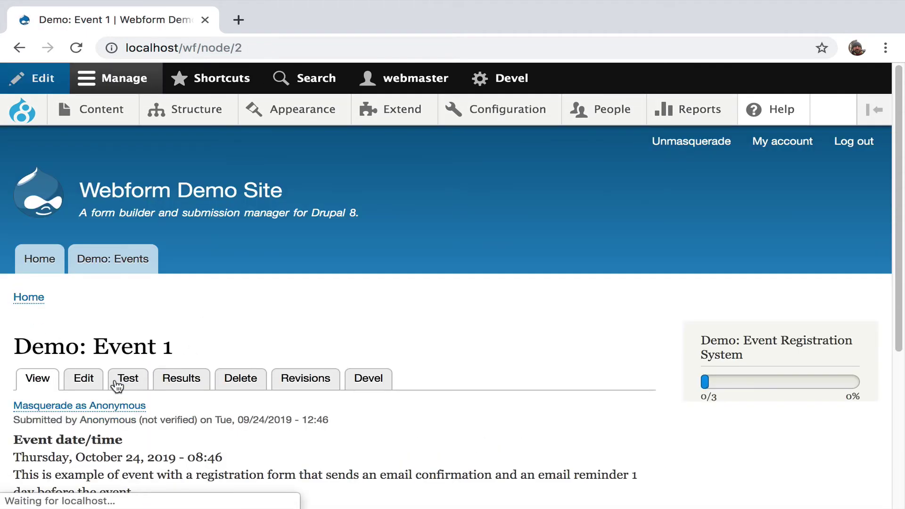
pyautogui.scroll(-2, 281, 343)
pyautogui.scroll(-1, 281, 349)
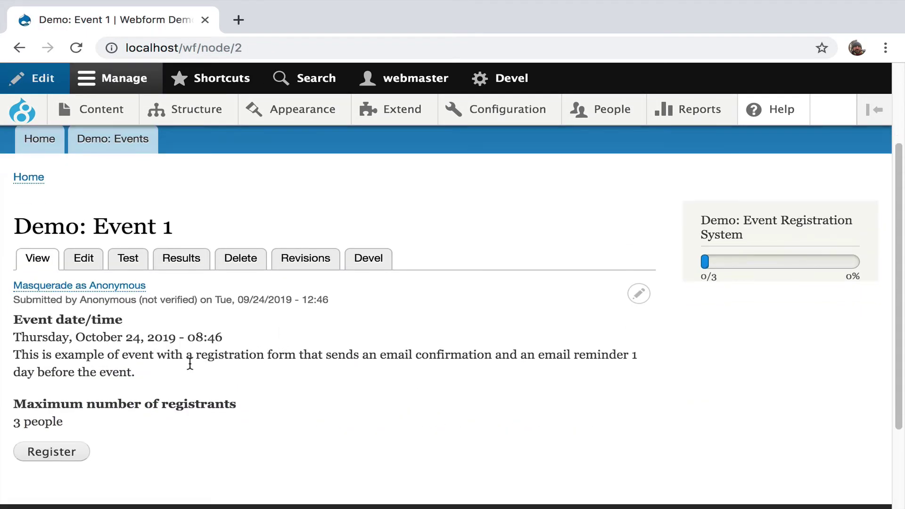
pyautogui.click(49, 452)
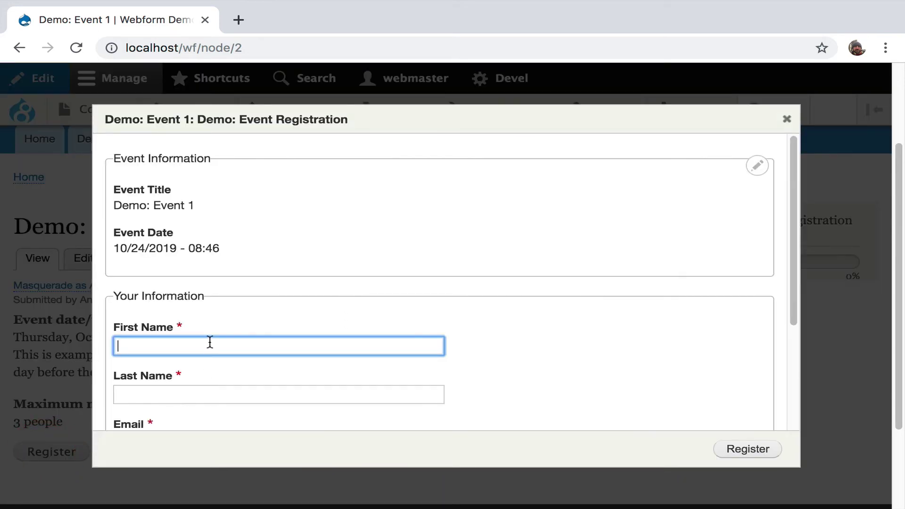
# Autofill name and e-mail from a saved contact, pick XL - Extra Large, and register
pyautogui.click(210, 342)
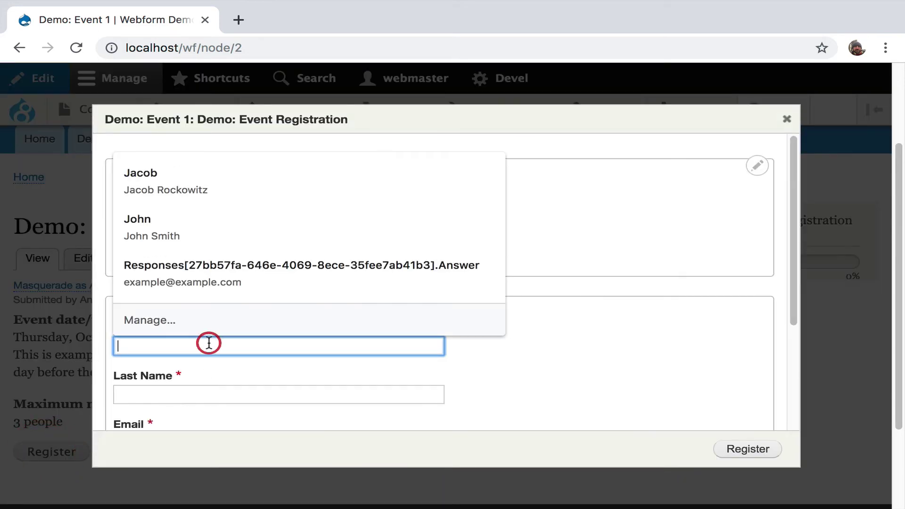
pyautogui.click(189, 185)
pyautogui.scroll(-3, 228, 278)
pyautogui.click(247, 392)
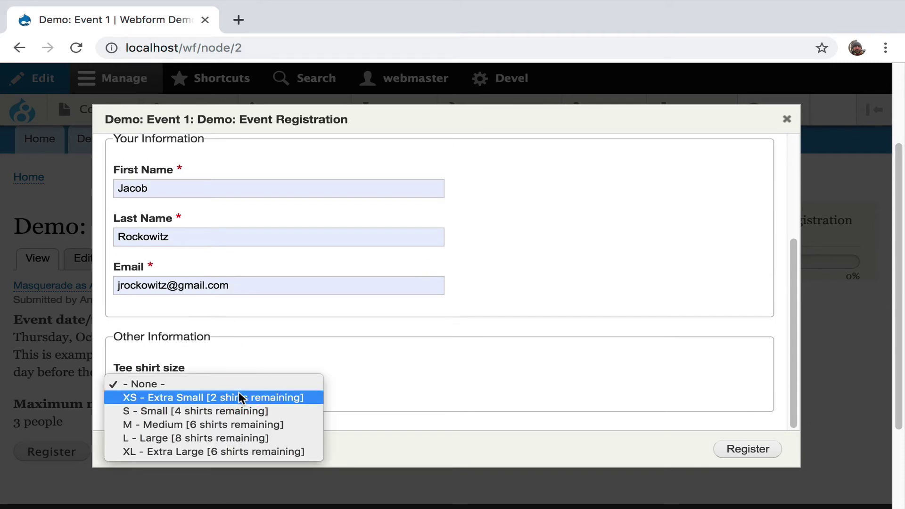
pyautogui.click(239, 446)
pyautogui.click(750, 451)
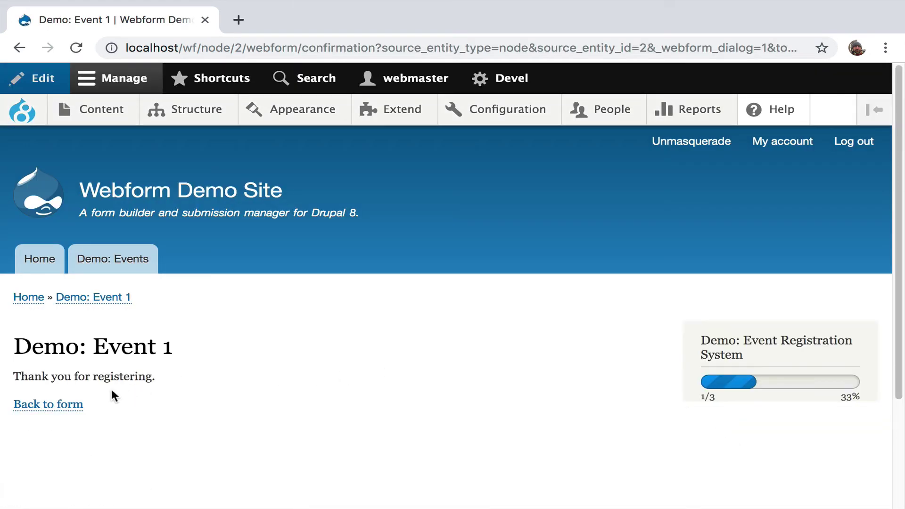
# Reopen the registration form to check remaining tee shirt counts, then close it unsubmitted
pyautogui.click(53, 405)
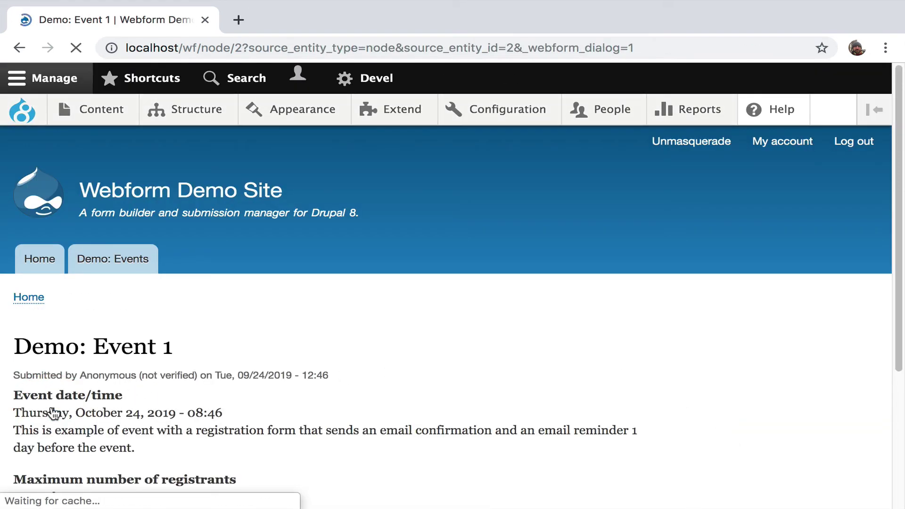
pyautogui.scroll(-2, 188, 386)
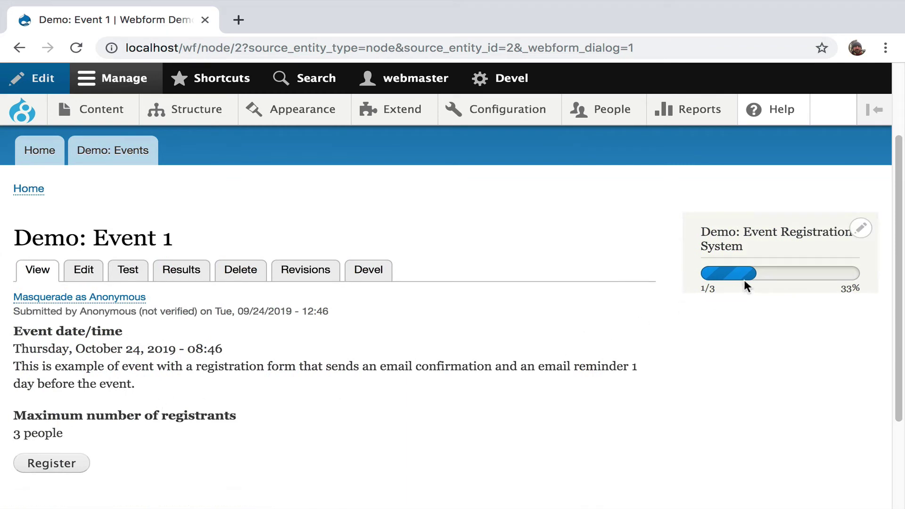
pyautogui.click(52, 465)
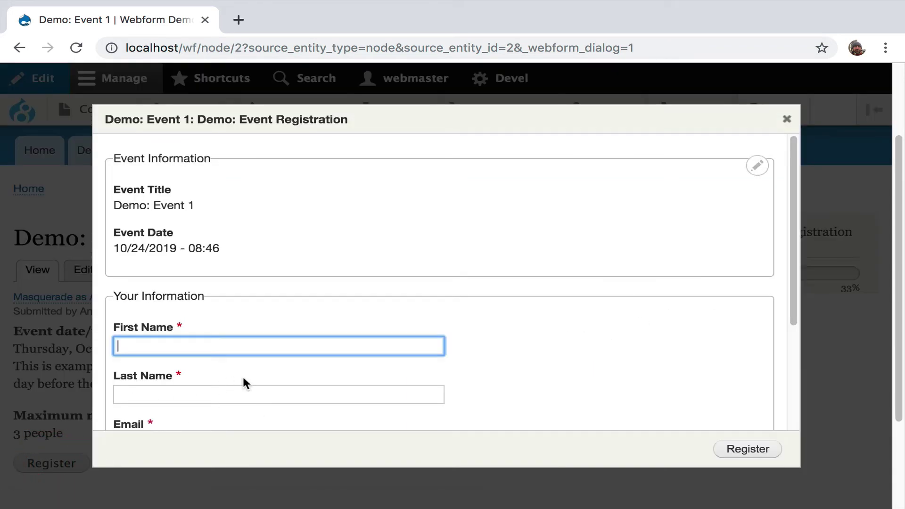
pyautogui.scroll(-3, 243, 376)
pyautogui.click(242, 382)
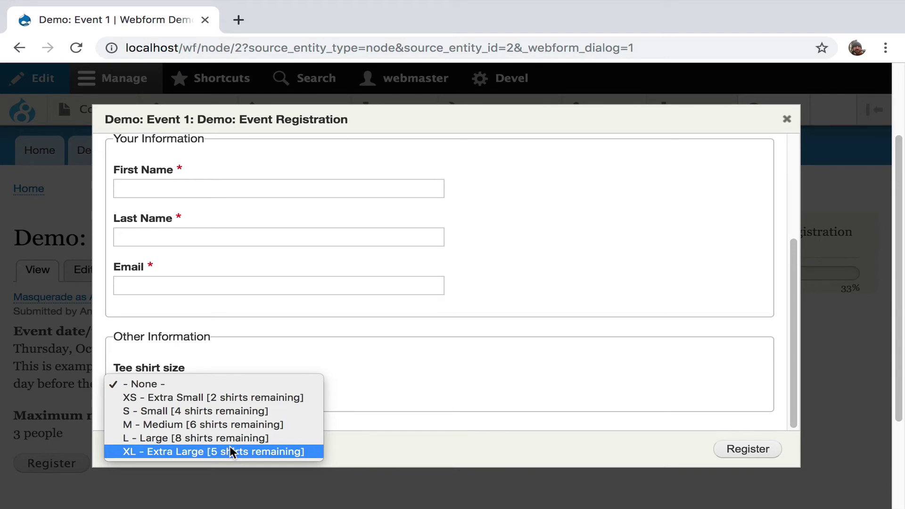
pyautogui.click(785, 117)
pyautogui.click(784, 117)
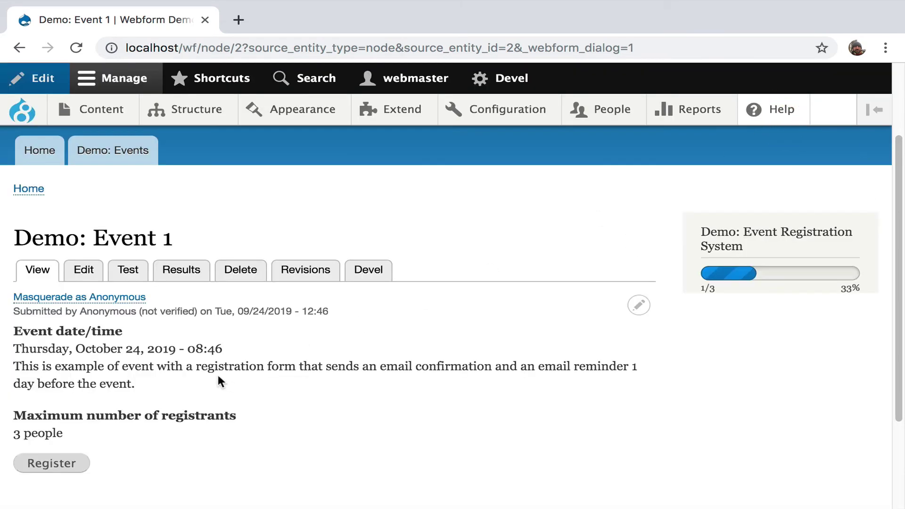
# Review the tee shirt options limit summary showing XL at 1 of 6 (17%), then return to Demo: Event 1
pyautogui.click(191, 276)
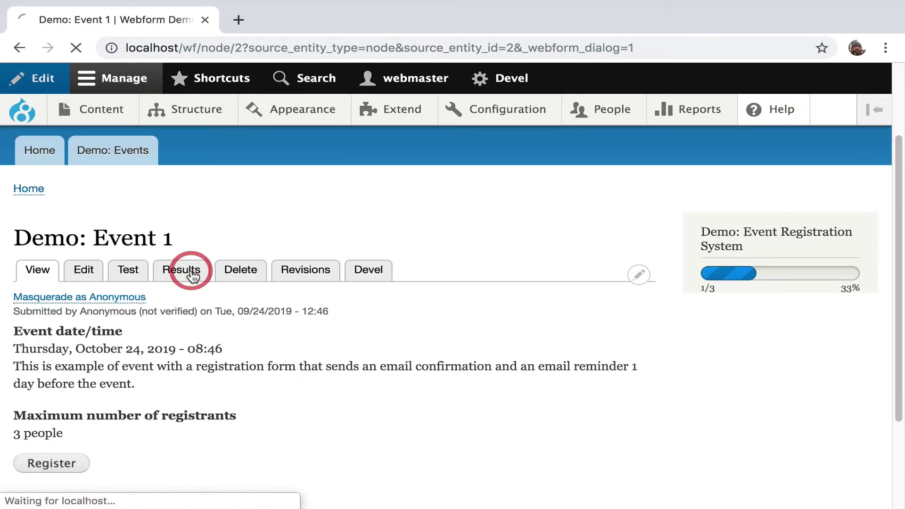
pyautogui.scroll(-2, 452, 298)
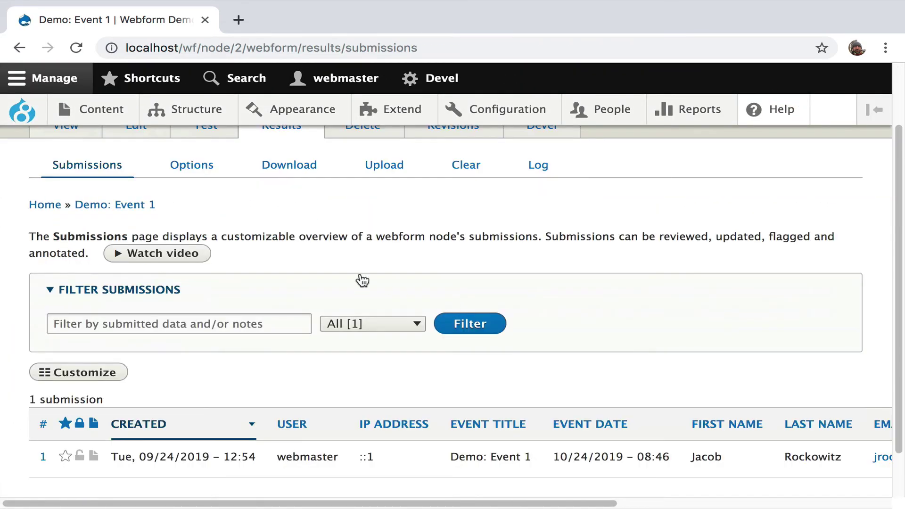
pyautogui.click(204, 169)
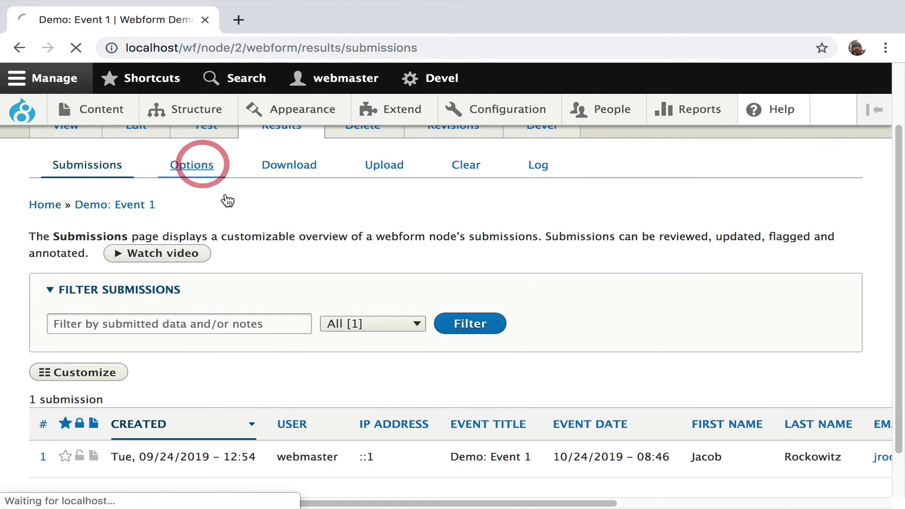
pyautogui.scroll(-2, 273, 283)
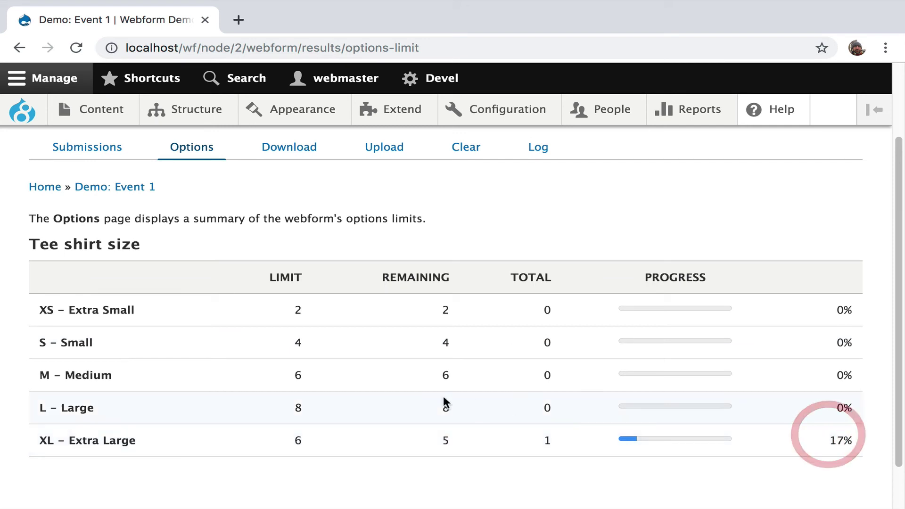
pyautogui.scroll(3, 277, 338)
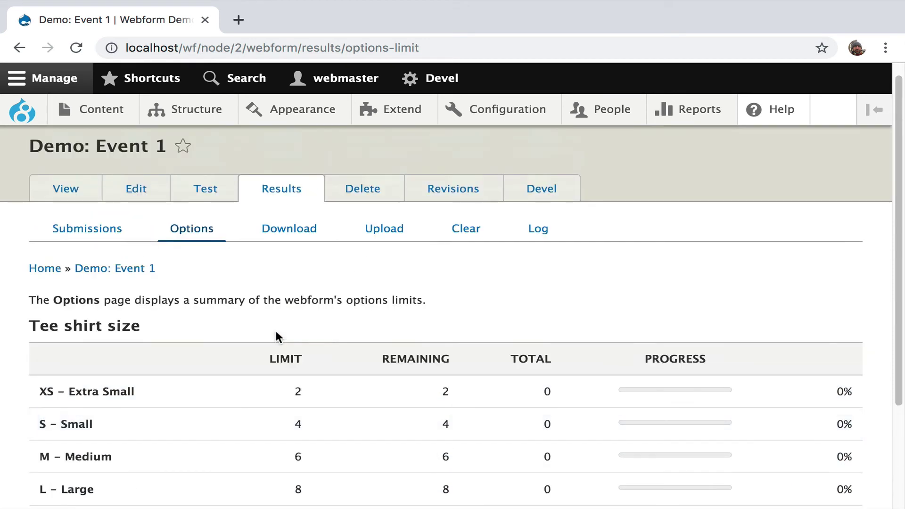
pyautogui.click(71, 191)
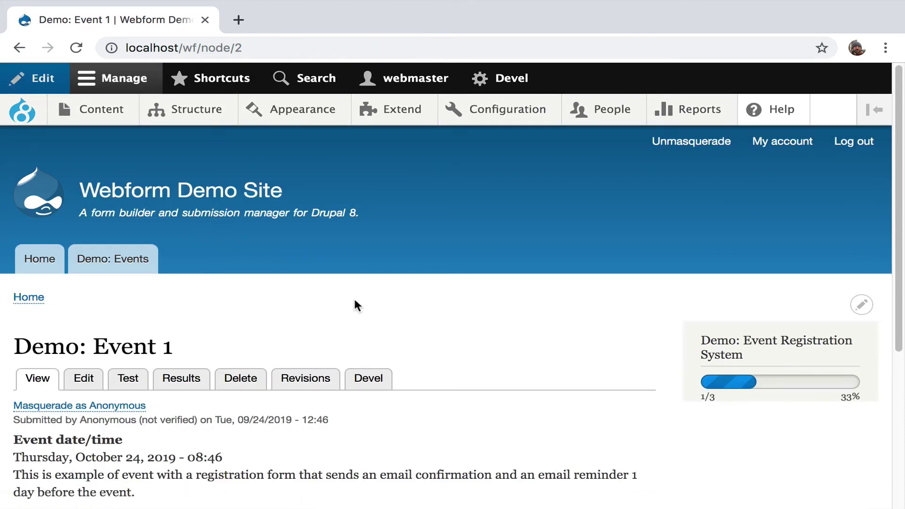
# Open the Demo: Event Registration webform from the Webforms list
pyautogui.scroll(-3, 356, 304)
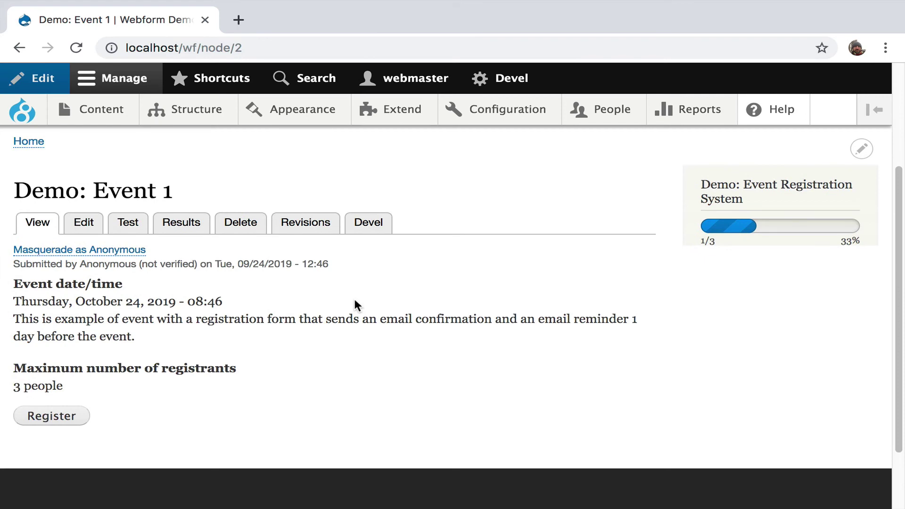
pyautogui.click(289, 310)
pyautogui.moveTo(203, 116)
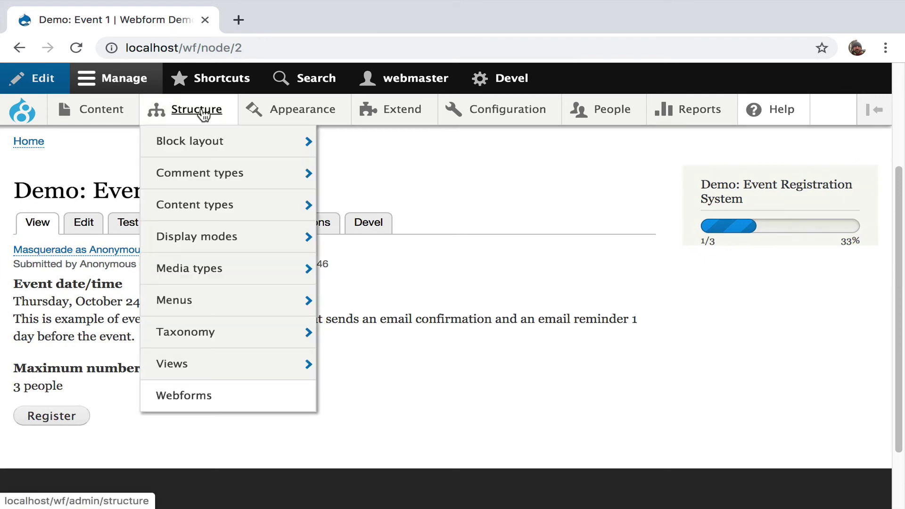
pyautogui.click(191, 395)
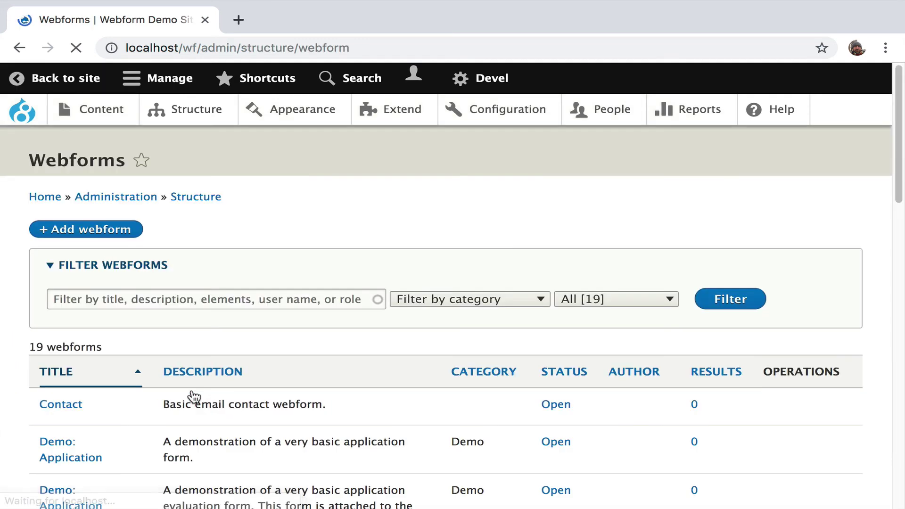
pyautogui.scroll(-5, 192, 396)
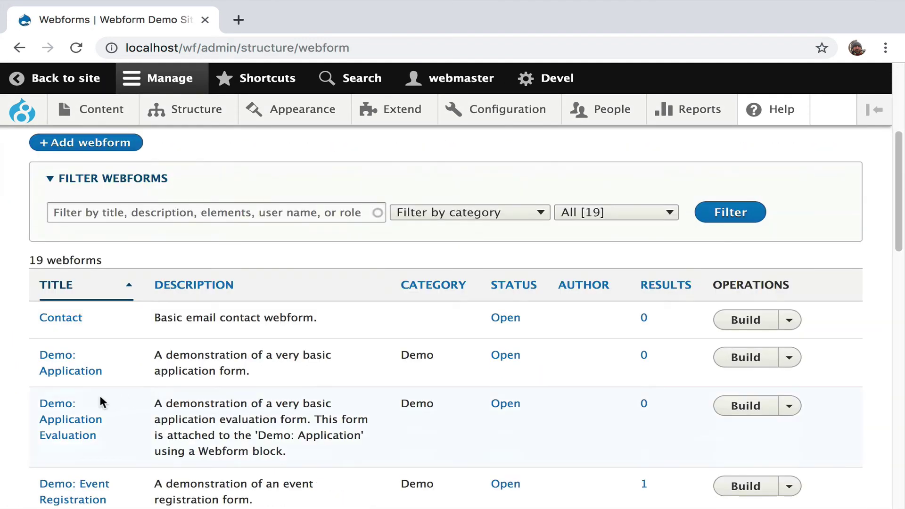
pyautogui.scroll(-1, 90, 396)
pyautogui.click(81, 464)
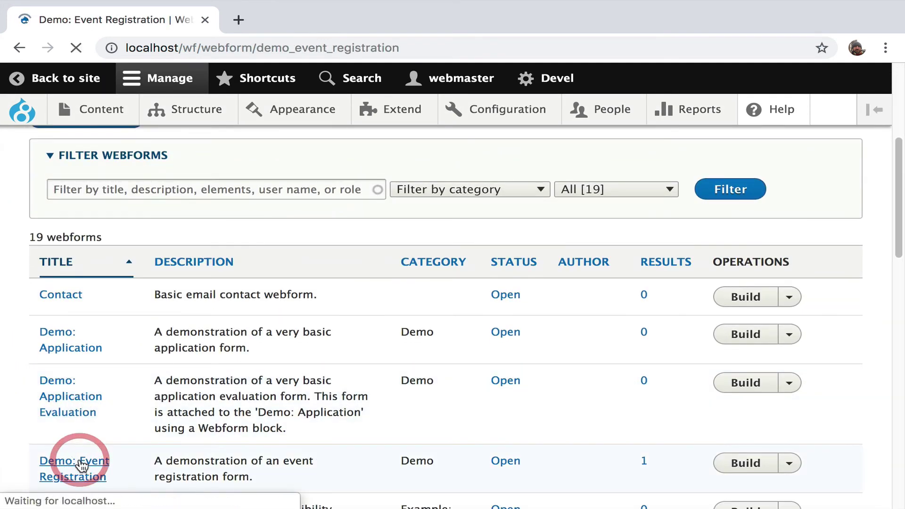
# Review the Demo: Event Registration webform's submission results
pyautogui.scroll(-3, 257, 409)
pyautogui.scroll(3, 247, 242)
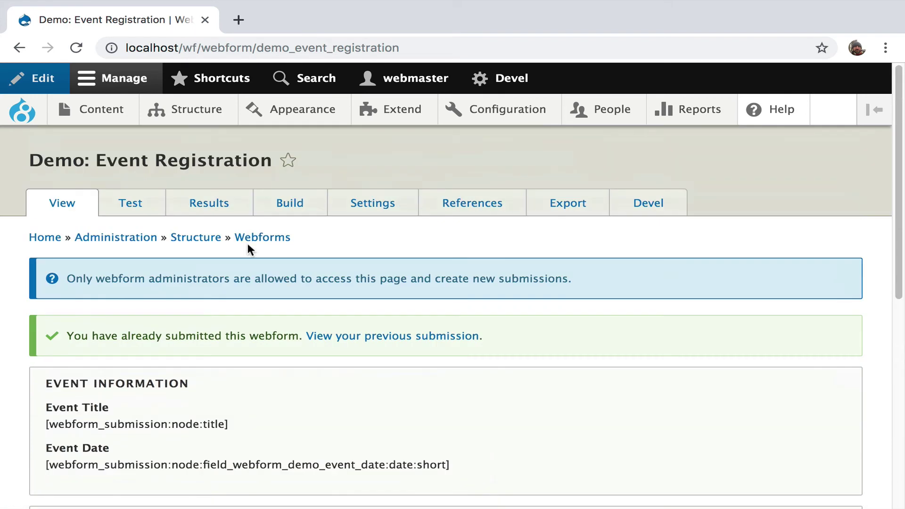
pyautogui.click(225, 207)
pyautogui.scroll(-3, 326, 338)
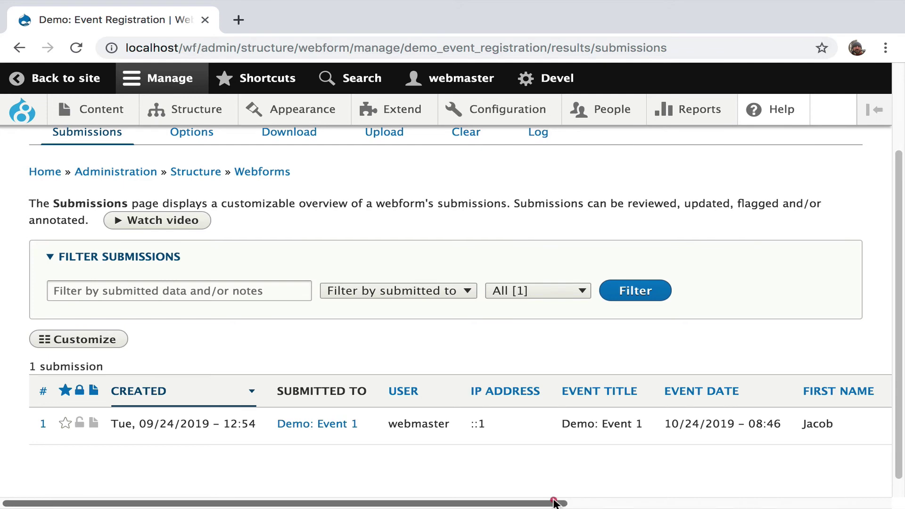
pyautogui.moveTo(553, 502); pyautogui.dragTo(438, 493)
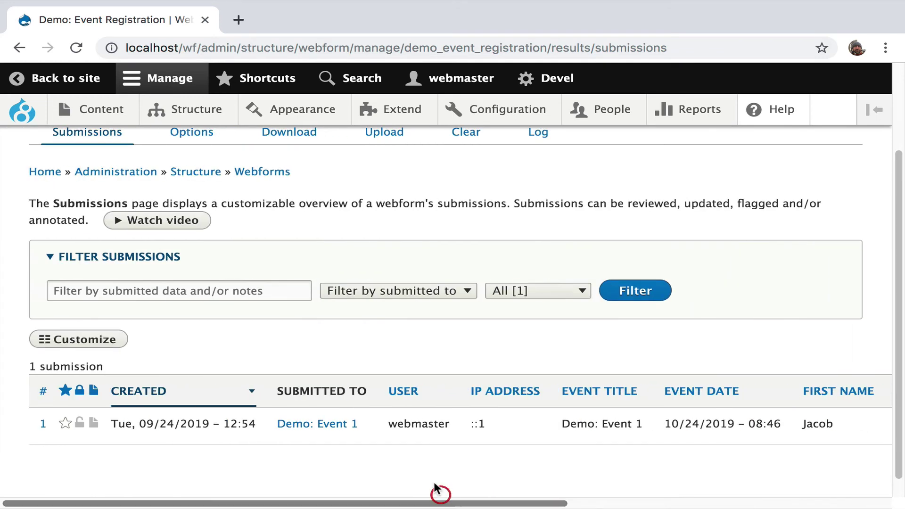
pyautogui.scroll(1, 342, 392)
pyautogui.scroll(2, 332, 238)
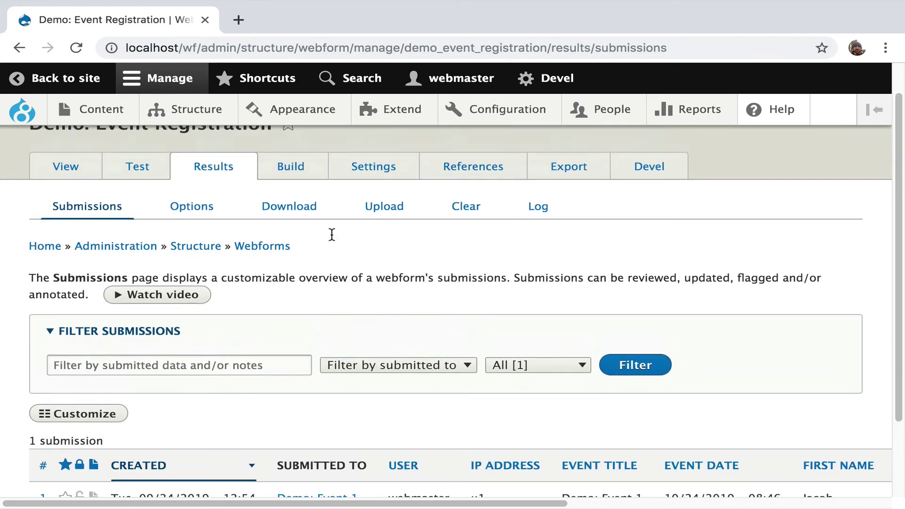
# Show the webform's Emails / Handlers list, down to the Tee shirt limits handler
pyautogui.click(371, 168)
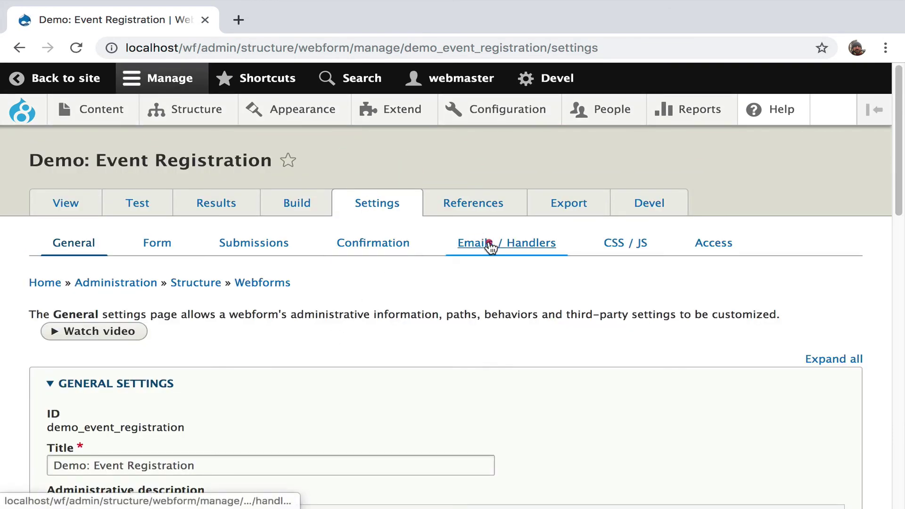
pyautogui.click(490, 245)
pyautogui.scroll(-10, 375, 288)
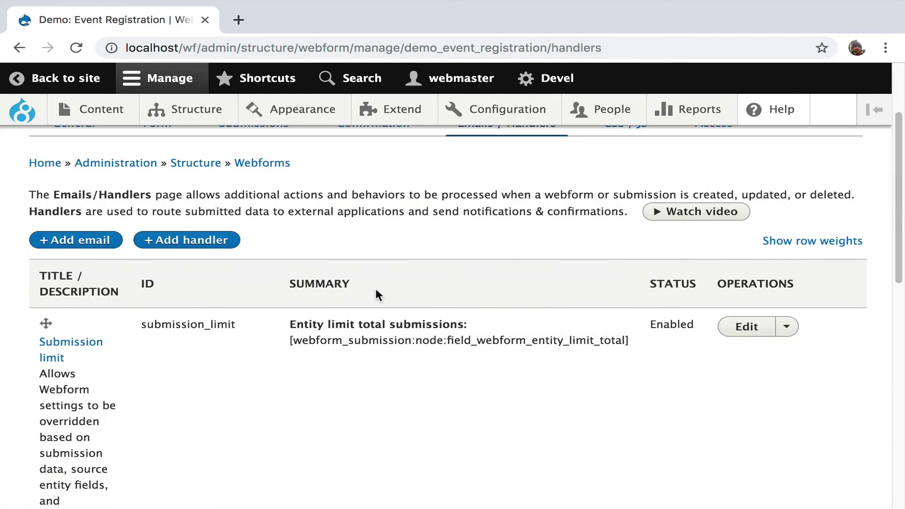
pyautogui.scroll(-4, 375, 288)
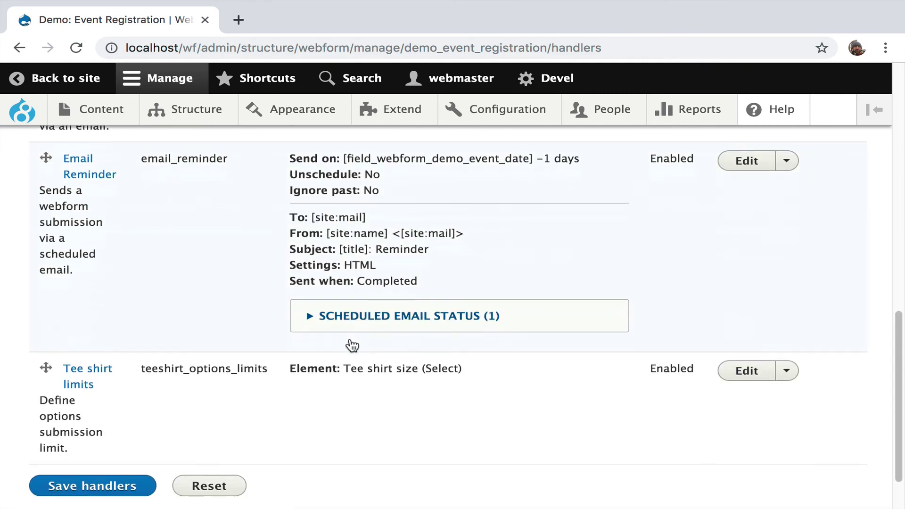
# Edit the Tee shirt limits handler and review its limits: XS 2, S 4, M 6, L 8, XL 6
pyautogui.click(738, 372)
pyautogui.scroll(-4, 598, 273)
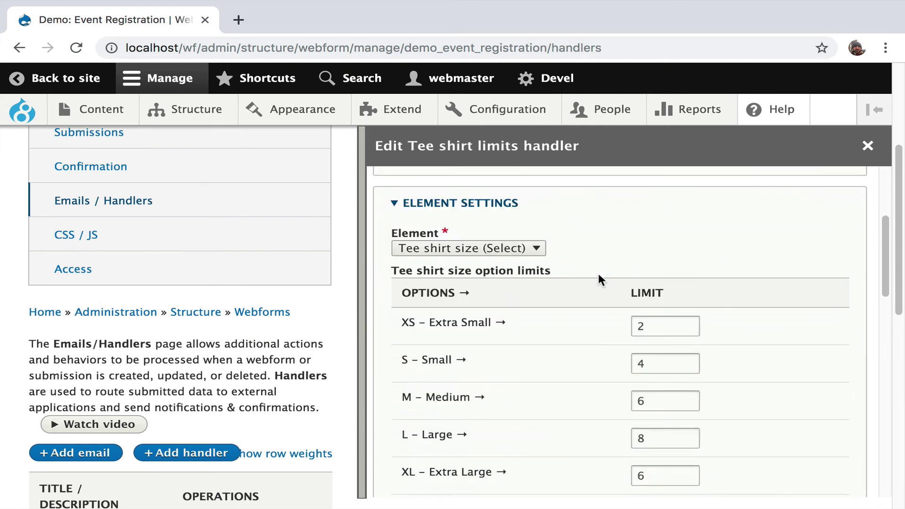
pyautogui.scroll(-1, 598, 275)
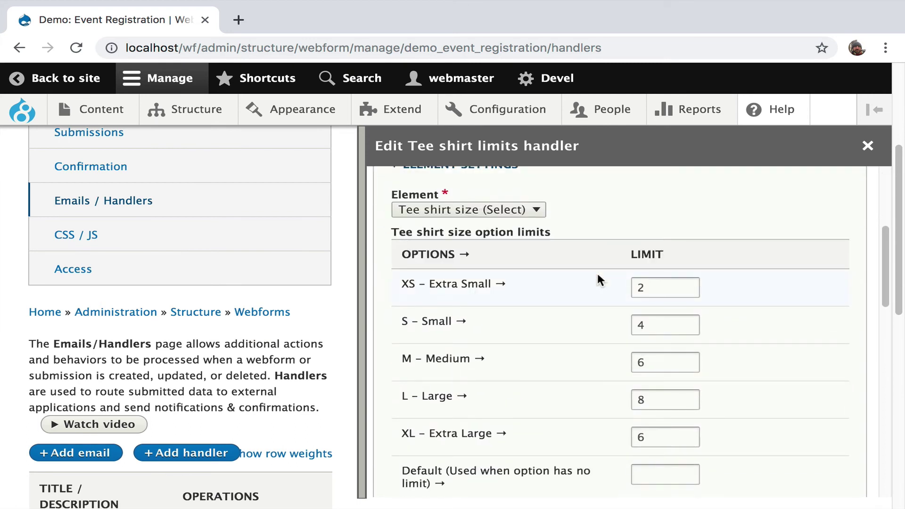
pyautogui.scroll(-4, 597, 278)
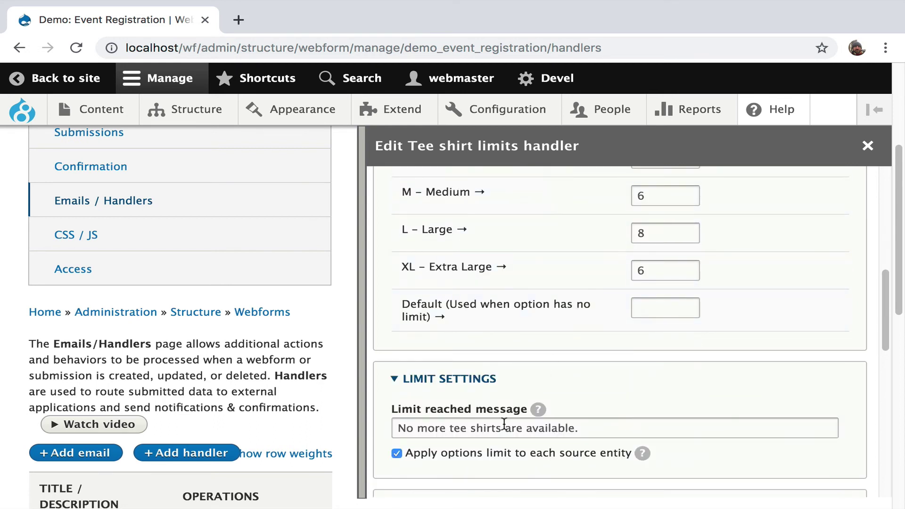
pyautogui.scroll(-8, 503, 424)
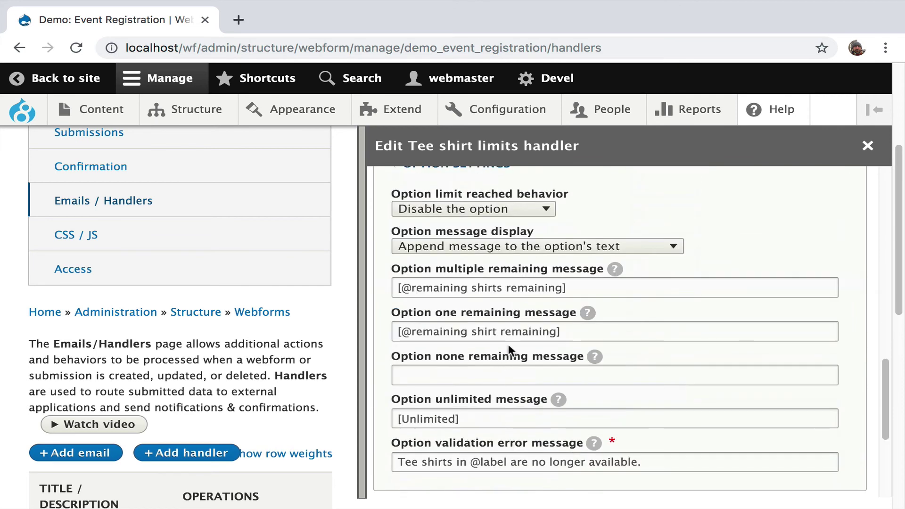
pyautogui.moveTo(595, 356)
pyautogui.scroll(-1, 616, 359)
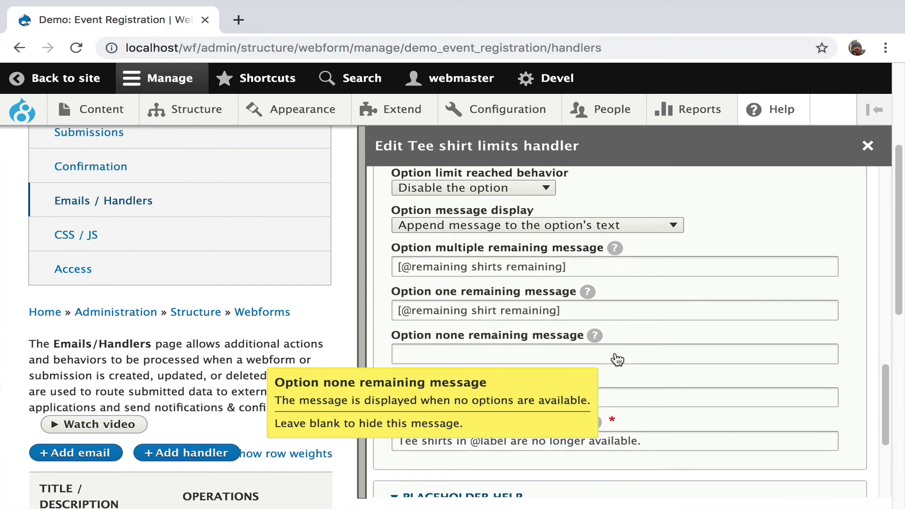
pyautogui.scroll(-4, 618, 359)
# Highlight the available placeholders list and focus the empty Default limit field
pyautogui.moveTo(597, 412); pyautogui.dragTo(408, 334)
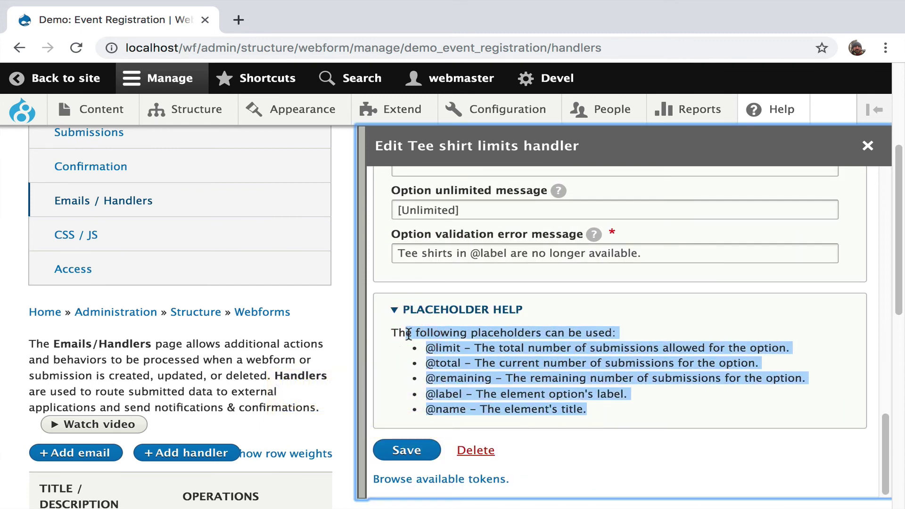
pyautogui.scroll(5, 313, 329)
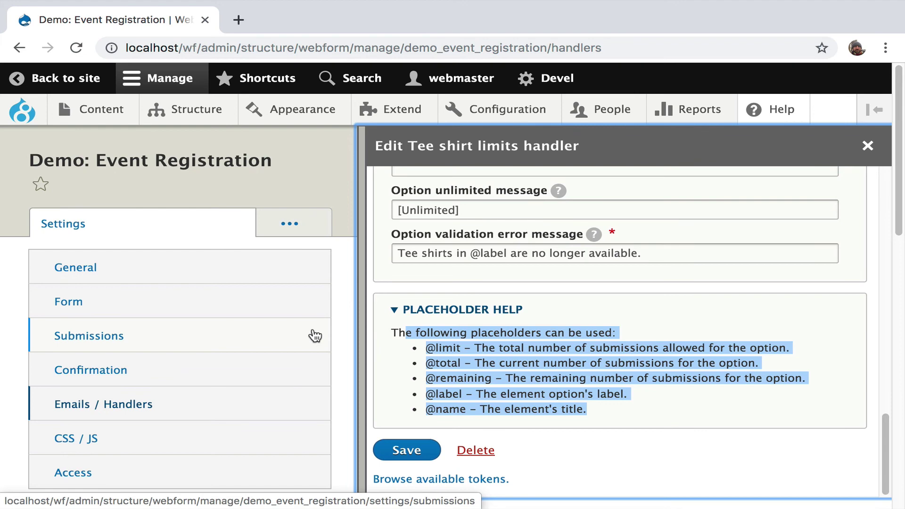
pyautogui.scroll(15, 553, 372)
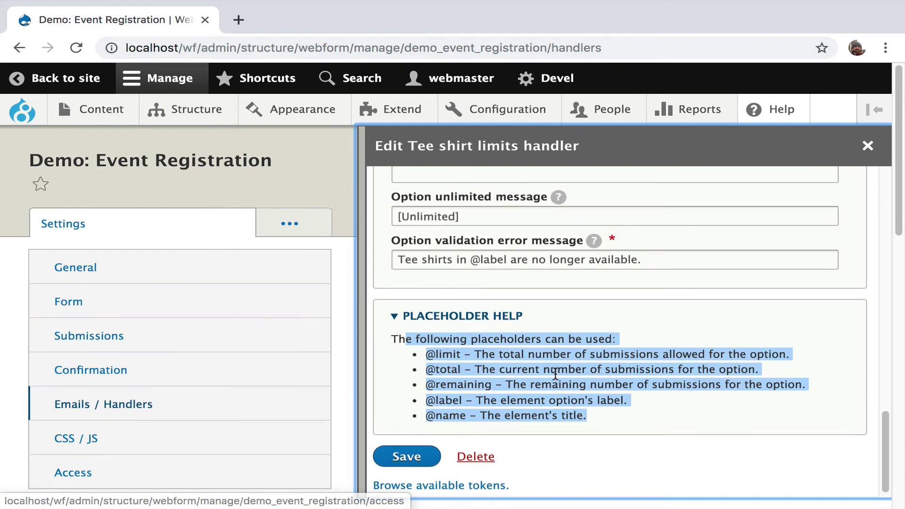
pyautogui.scroll(-3, 555, 373)
pyautogui.scroll(-1, 555, 373)
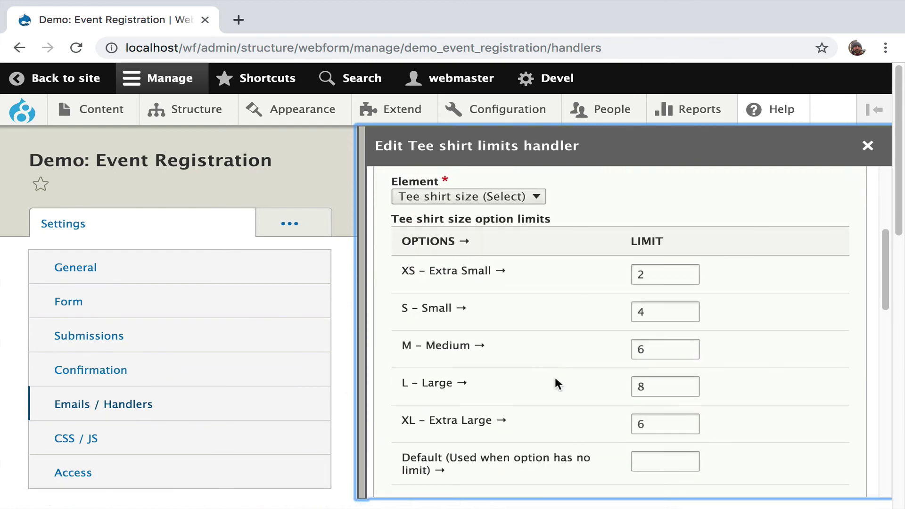
pyautogui.click(651, 454)
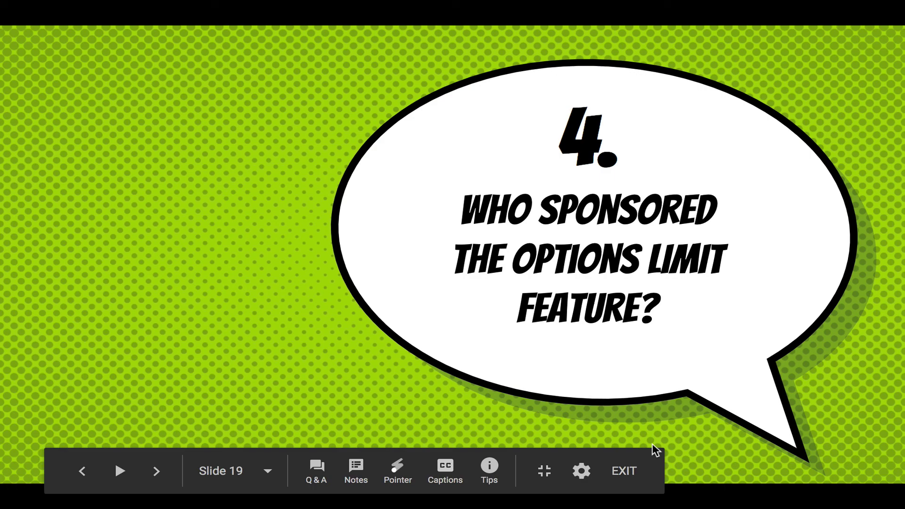
# Advance the slideshow to slide 20, which reveals the Options limit feature's sponsor
pyautogui.press('Right')
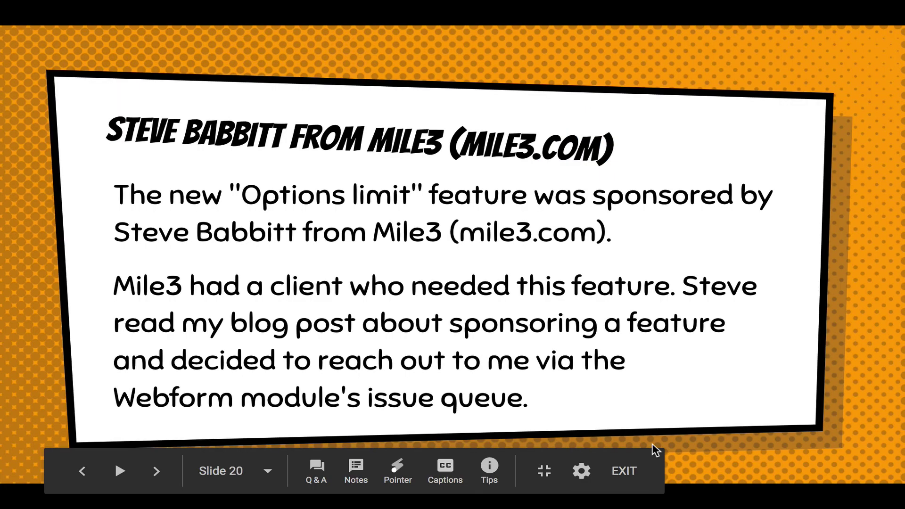